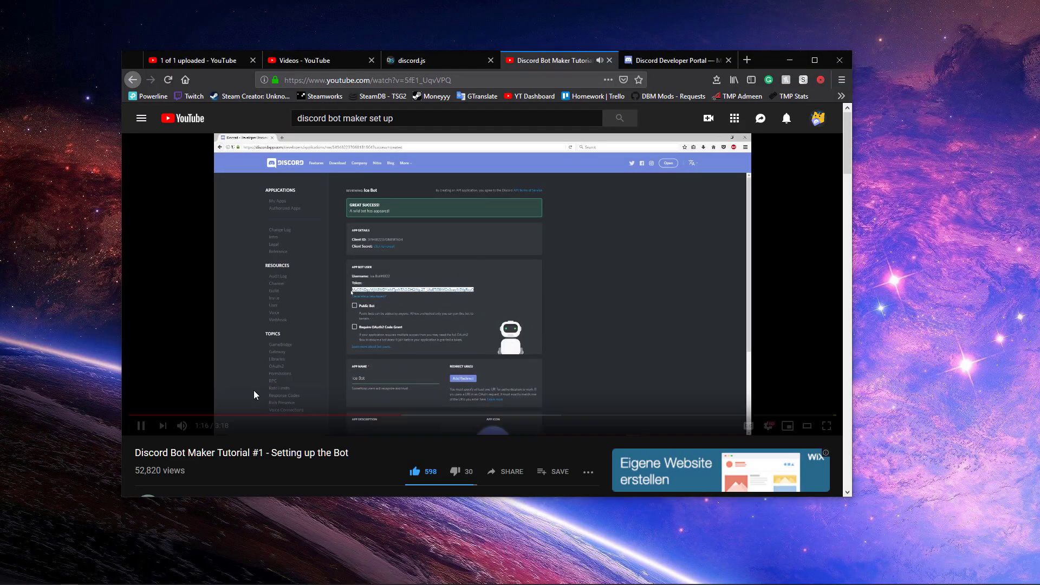
Copy the Lasses TestBot client ID and reveal its client secret in the Developer Portal.
{"action": "left_click", "coordinate": [477, 292]}
{"action": "left_click", "coordinate": [638, 65]}
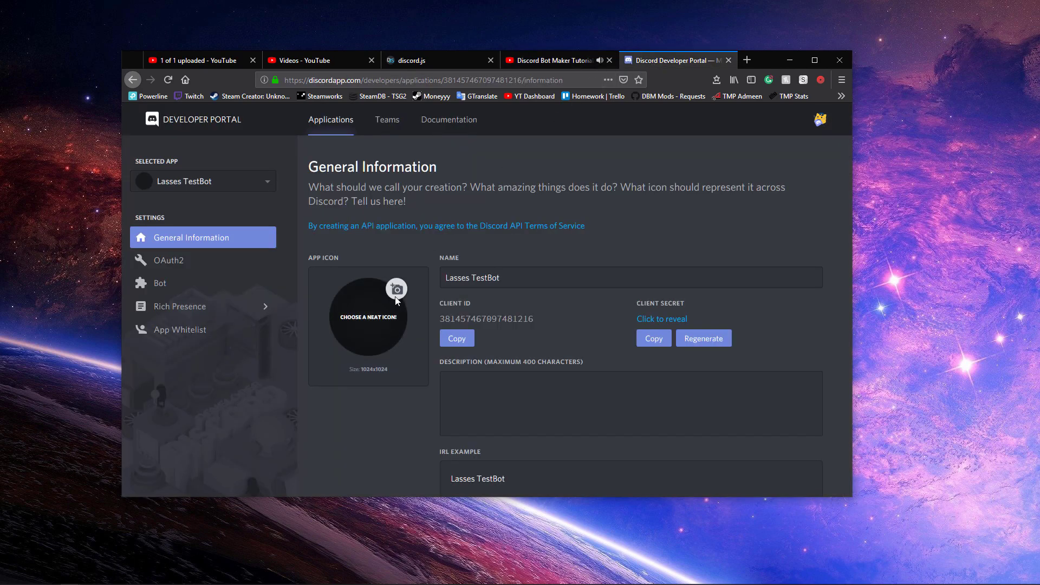
{"action": "left_click", "coordinate": [465, 338]}
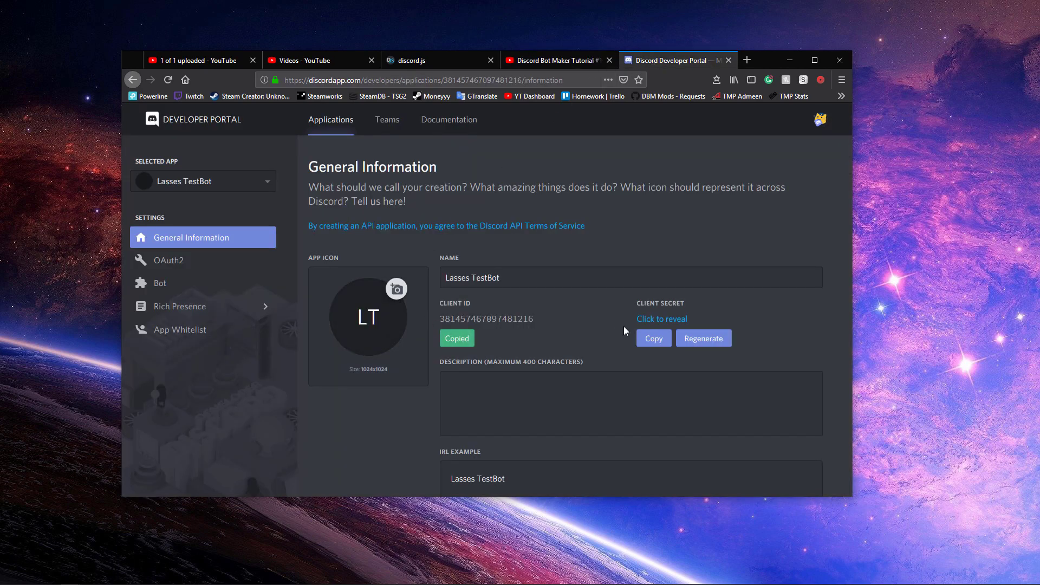
{"action": "left_click", "coordinate": [653, 319]}
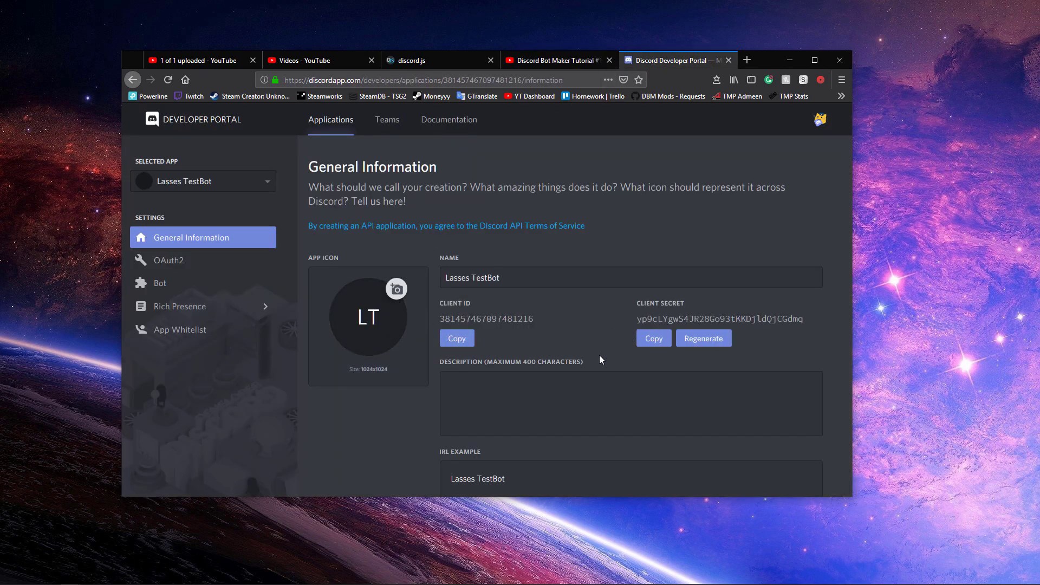
{"action": "scroll", "coordinate": [568, 317], "scroll_direction": "down", "scroll_amount": 3}
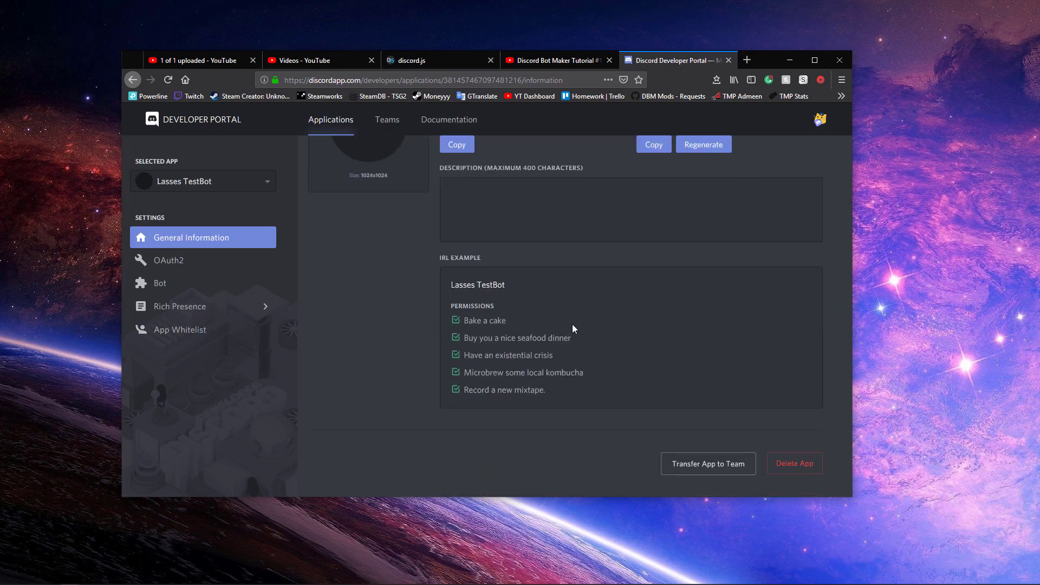
{"action": "scroll", "coordinate": [581, 341], "scroll_direction": "up", "scroll_amount": 3}
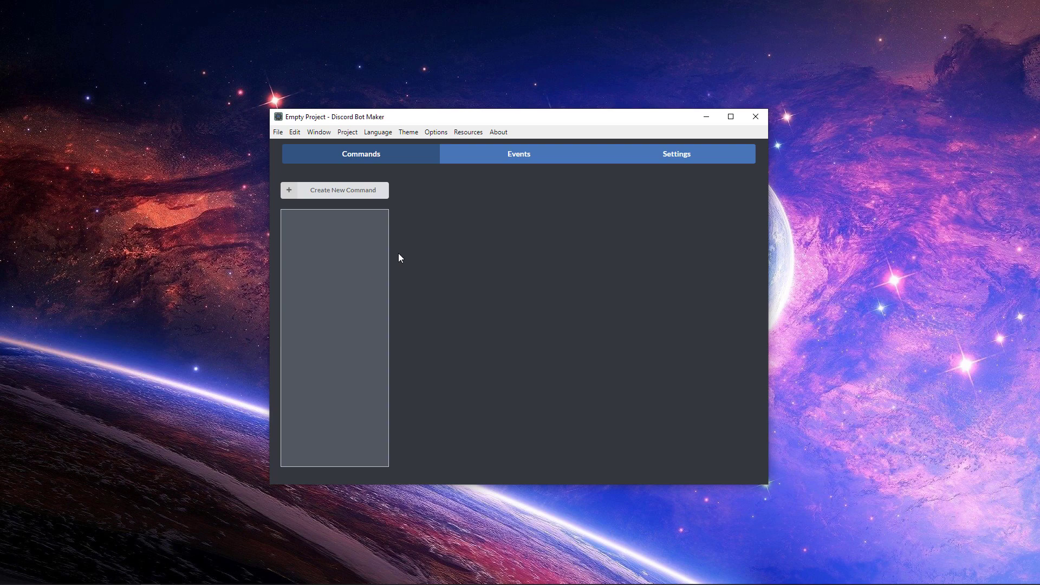
Open the Discord Bot Maker project's Settings page with the owner, token and client ID fields.
{"action": "left_click", "coordinate": [659, 154]}
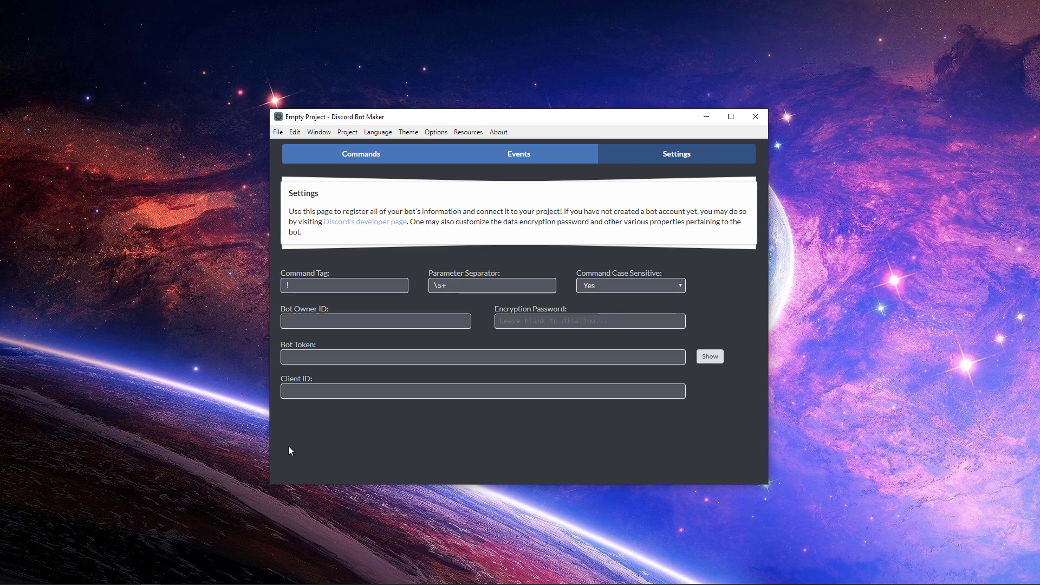
Go from discordapp.com to the Discord Developer Portal in a maximized browser window.
{"action": "left_click", "coordinate": [122, 575]}
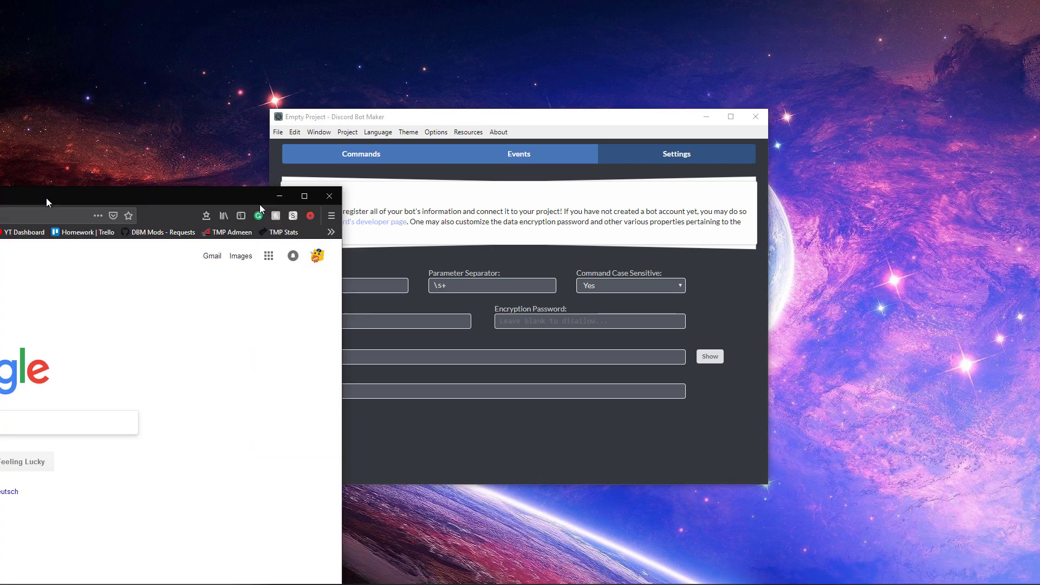
{"action": "left_click", "coordinate": [475, 84]}
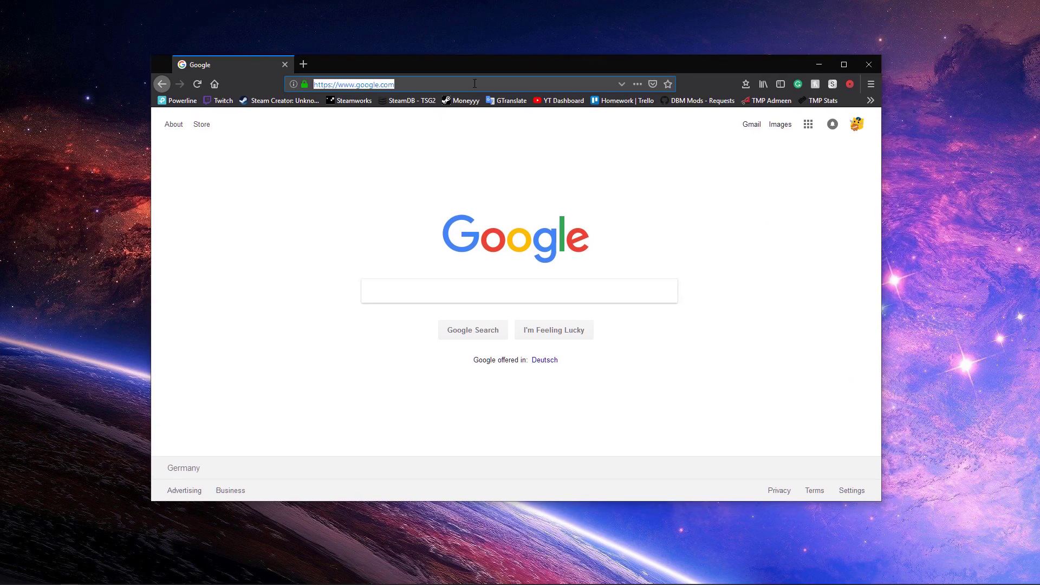
{"action": "type", "text": "discordapp"}
{"action": "key", "text": "Return"}
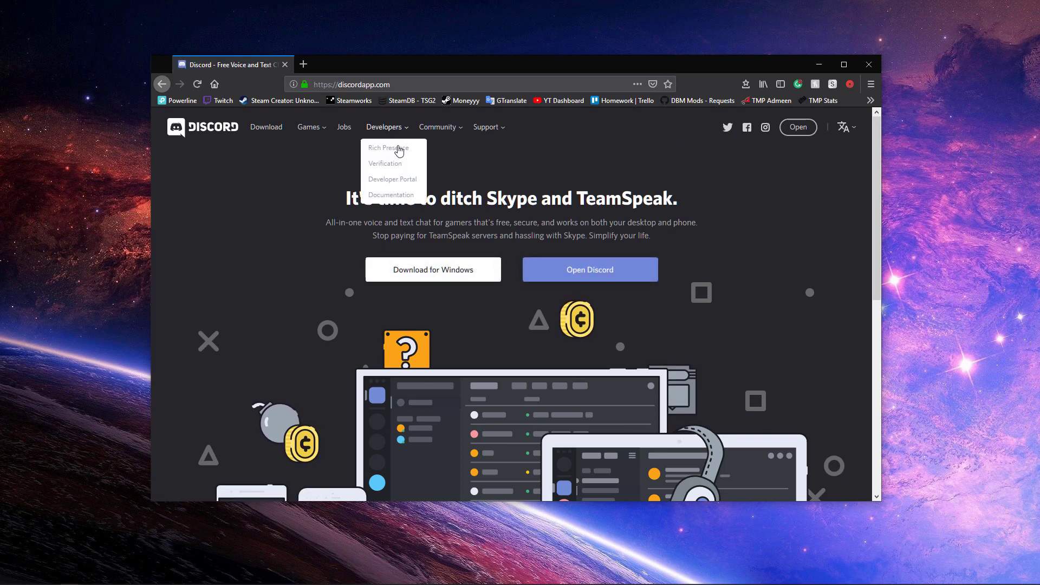
{"action": "left_click", "coordinate": [395, 180]}
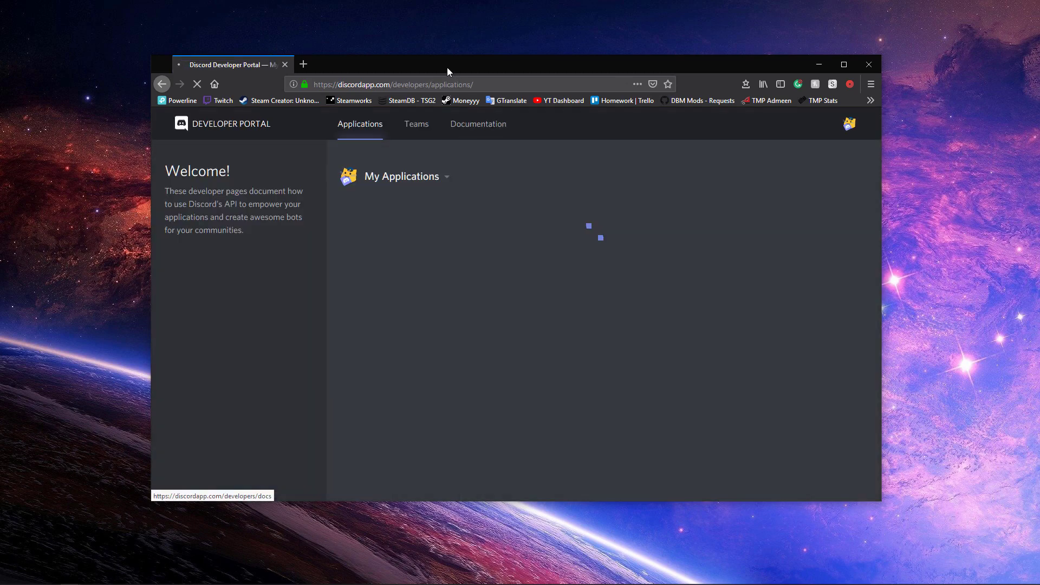
{"action": "double_click", "coordinate": [447, 68]}
{"action": "scroll", "coordinate": [748, 260], "scroll_direction": "down", "scroll_amount": 4}
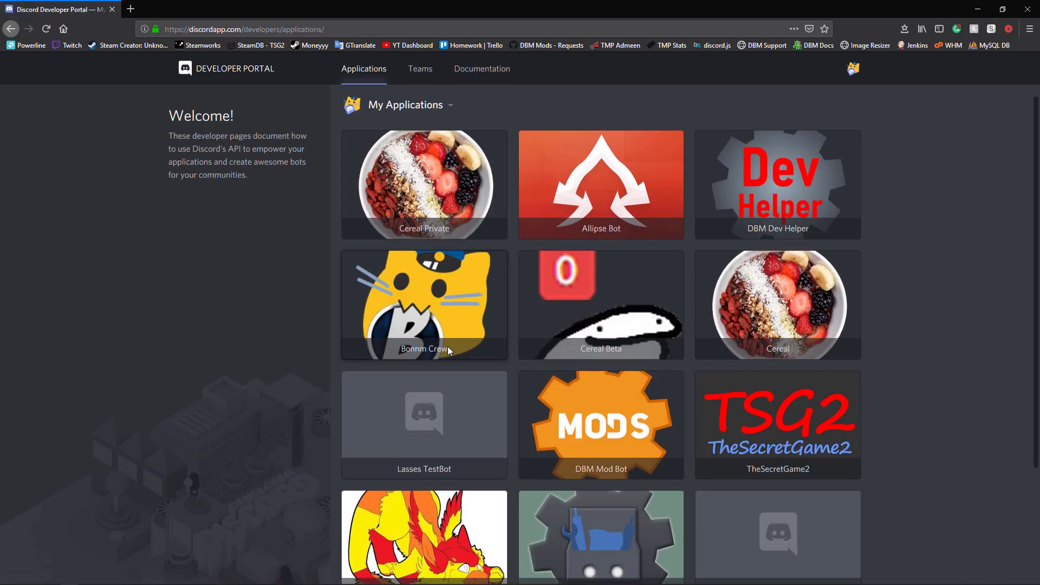
Create a Personal-team Developer Portal application named 'Demo'.
{"action": "left_click", "coordinate": [411, 518]}
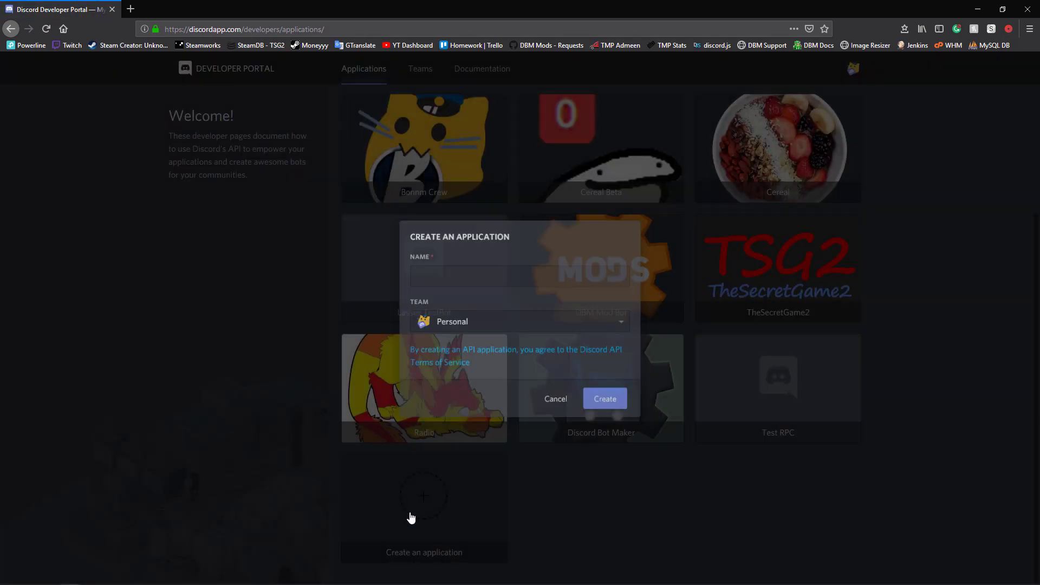
{"action": "left_click", "coordinate": [446, 275]}
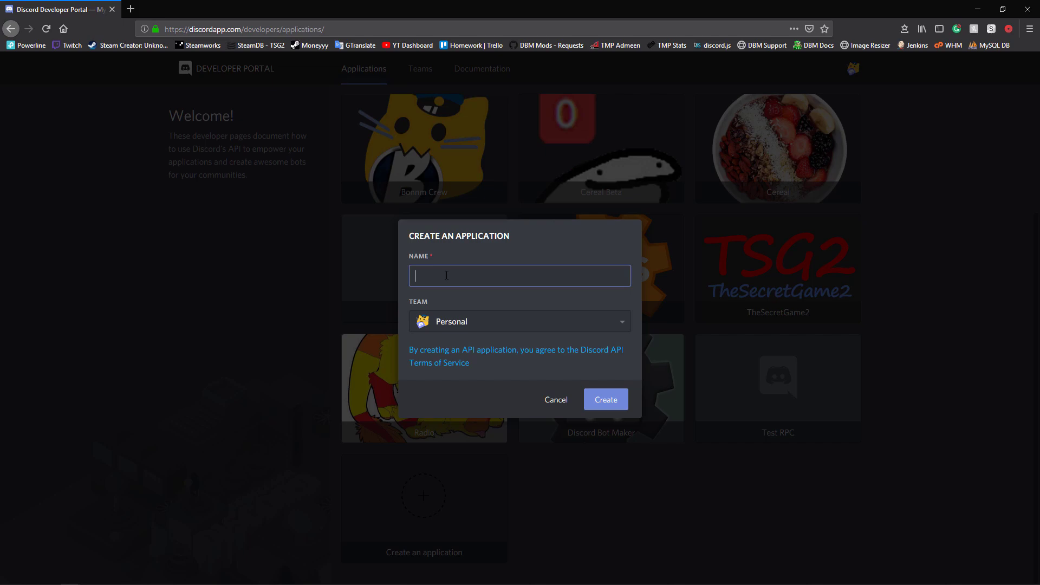
{"action": "type", "text": "Demo"}
{"action": "left_click", "coordinate": [485, 315]}
{"action": "left_click", "coordinate": [450, 347]}
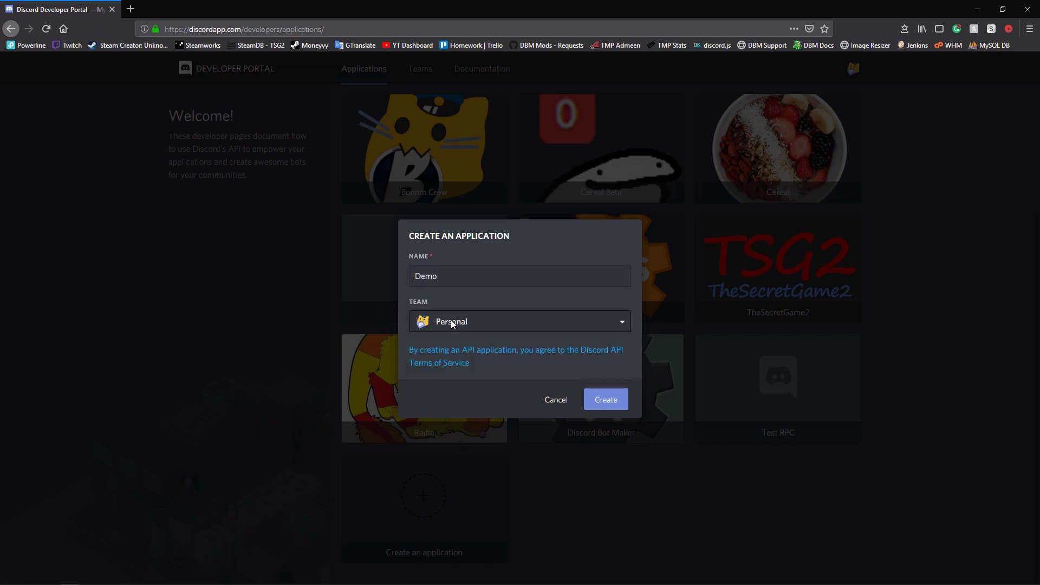
{"action": "left_click", "coordinate": [605, 402]}
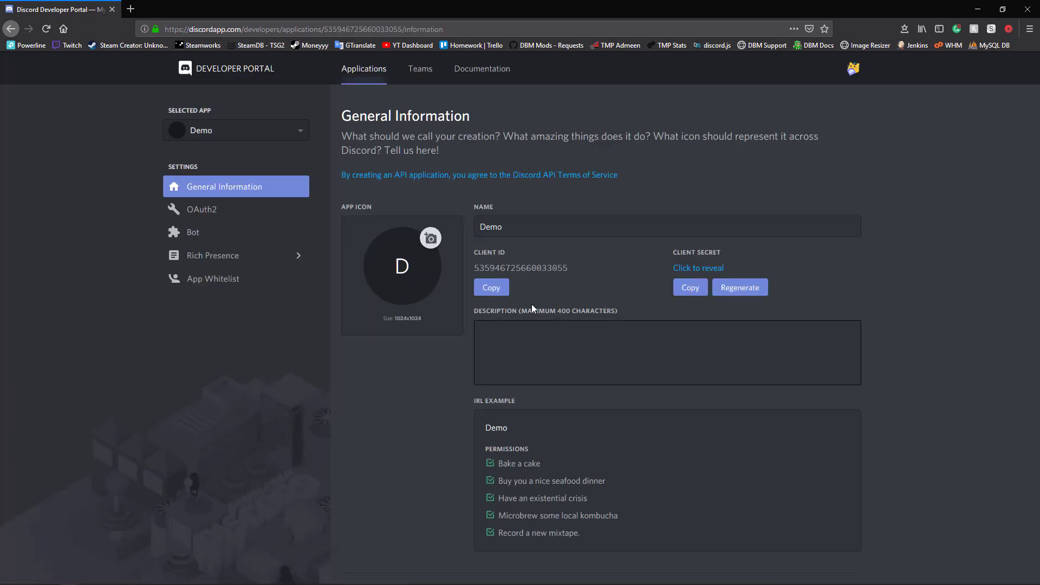
Try renaming the application from 'Demo' to 'Demo Bot'.
{"action": "double_click", "coordinate": [495, 227]}
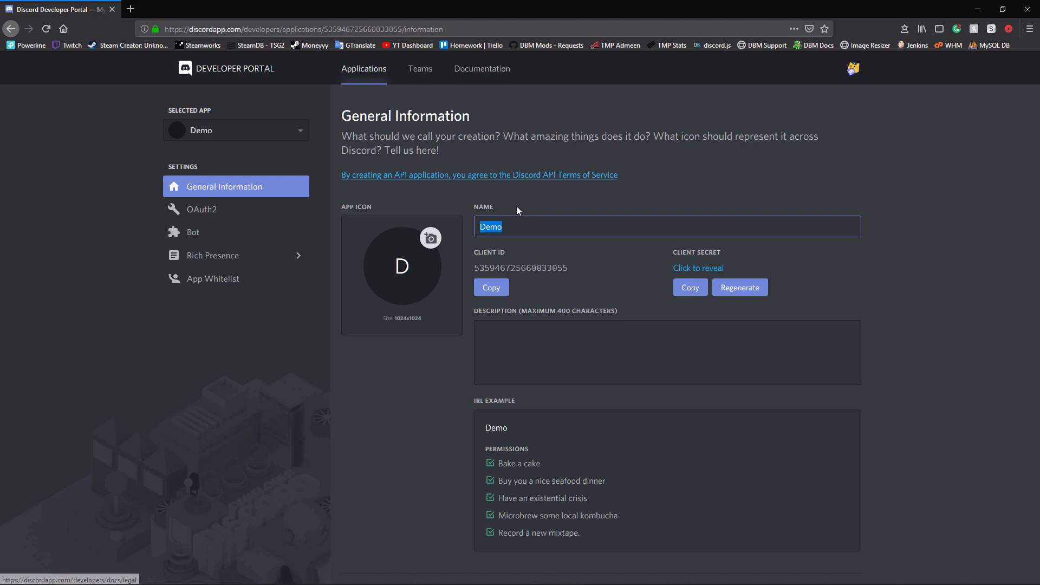
{"action": "left_click", "coordinate": [532, 228]}
{"action": "type", "text": "Bot"}
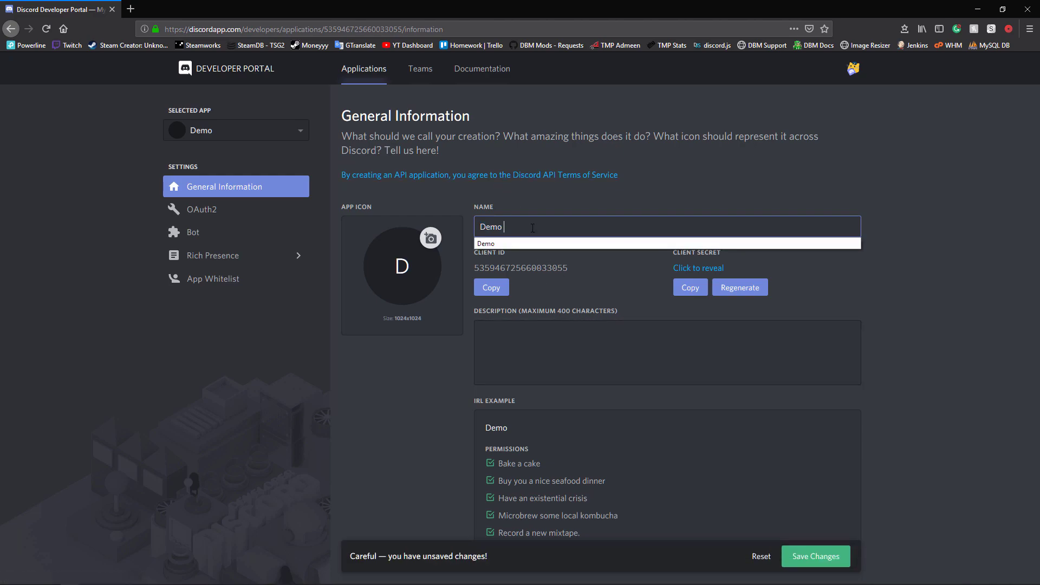
{"action": "left_click", "coordinate": [809, 561]}
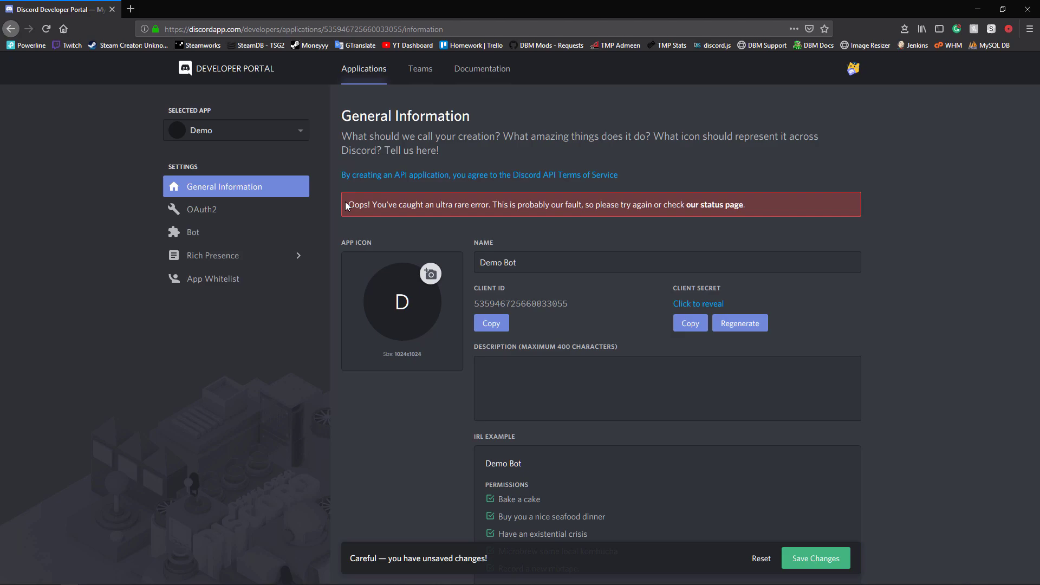
Copy the Demo application's client ID and return to Discord Bot Maker.
{"action": "left_click_drag", "start_coordinate": [349, 204], "coordinate": [456, 204]}
{"action": "left_click", "coordinate": [456, 204]}
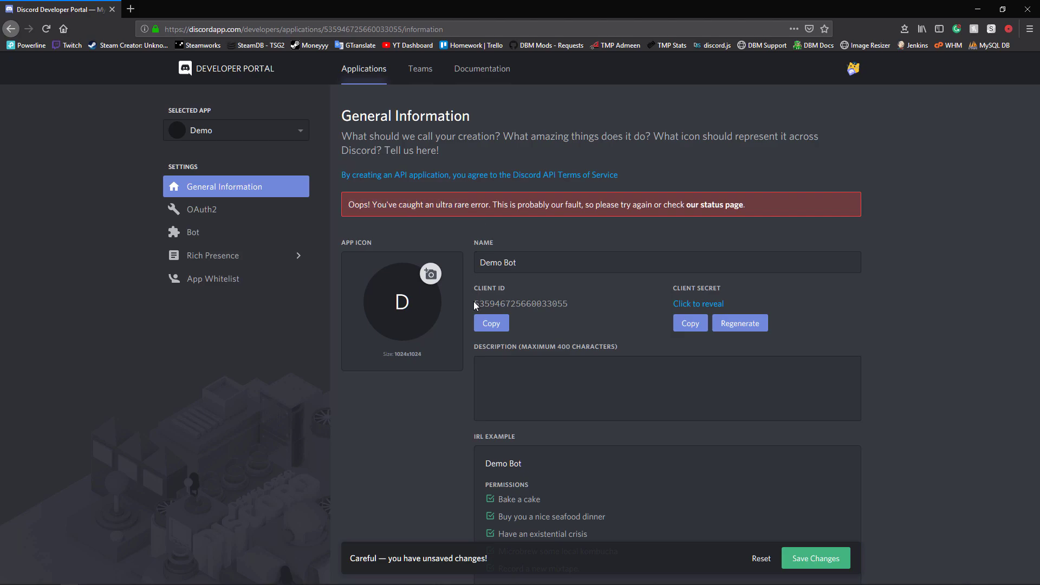
{"action": "left_click", "coordinate": [487, 325]}
{"action": "triple_click", "coordinate": [491, 286]}
{"action": "left_click", "coordinate": [150, 579]}
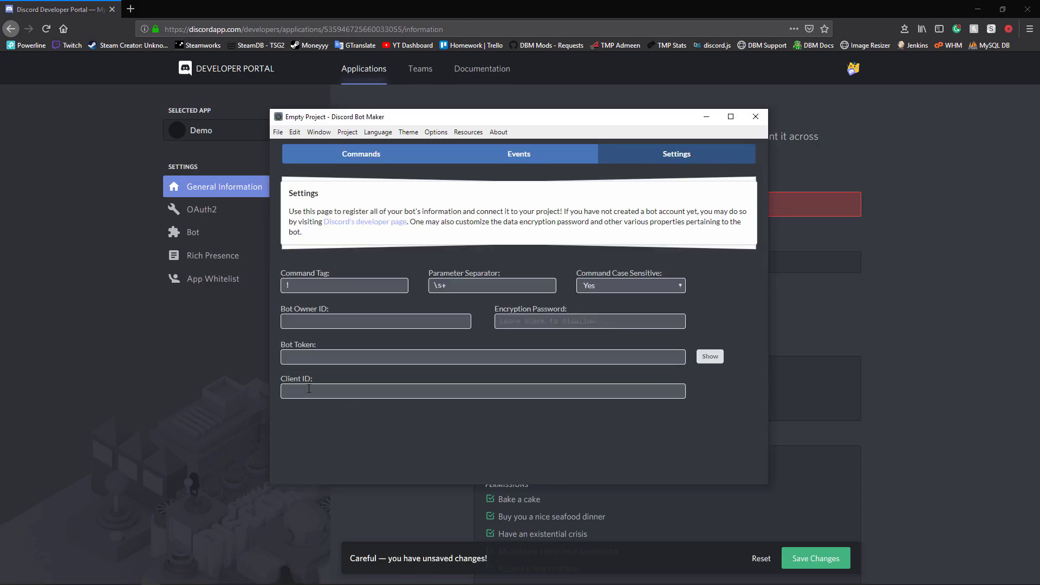
{"action": "key", "text": "ctrl+v"}
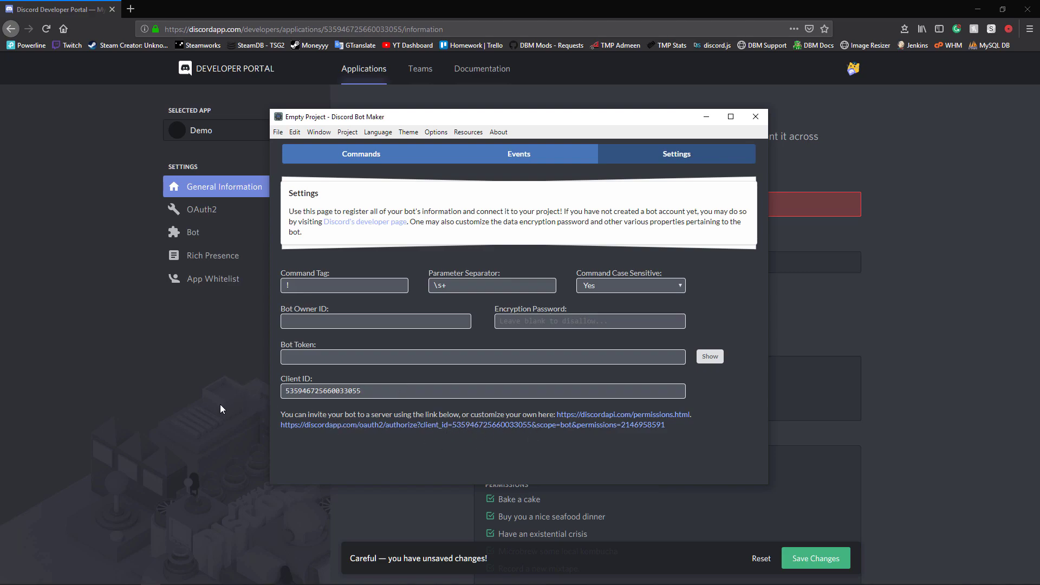
Discard the unsaved name change and go to the Demo app's Bot page.
{"action": "left_click", "coordinate": [247, 361]}
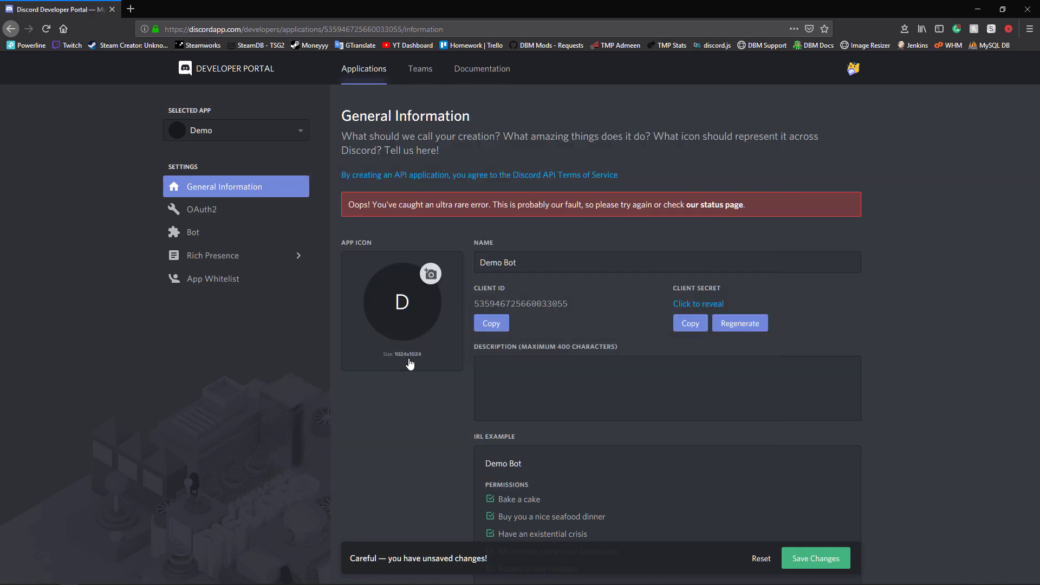
{"action": "scroll", "coordinate": [386, 285], "scroll_direction": "down", "scroll_amount": 1}
{"action": "scroll", "coordinate": [387, 285], "scroll_direction": "down", "scroll_amount": 2}
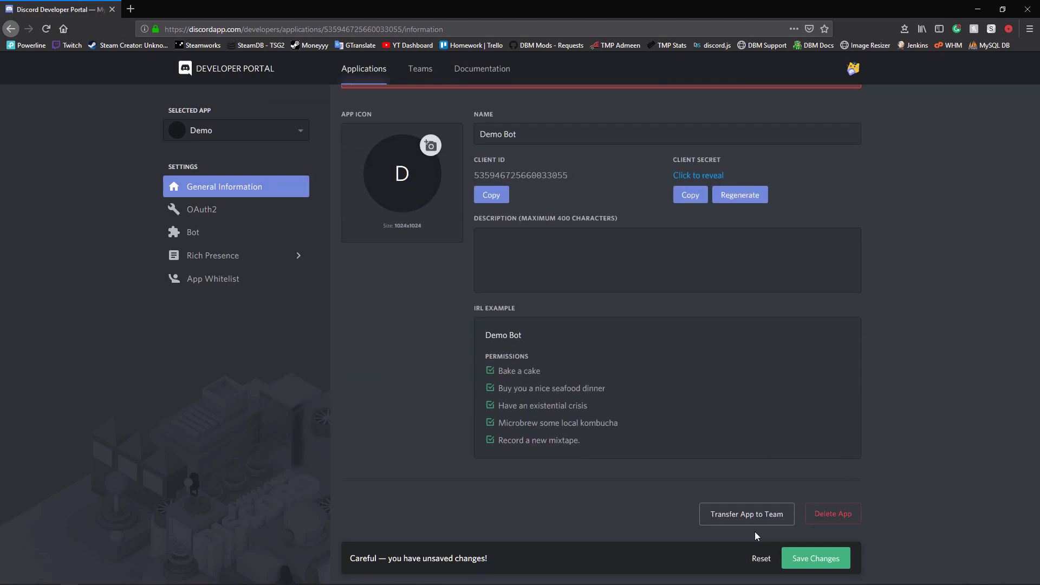
{"action": "scroll", "coordinate": [761, 534], "scroll_direction": "up", "scroll_amount": 3}
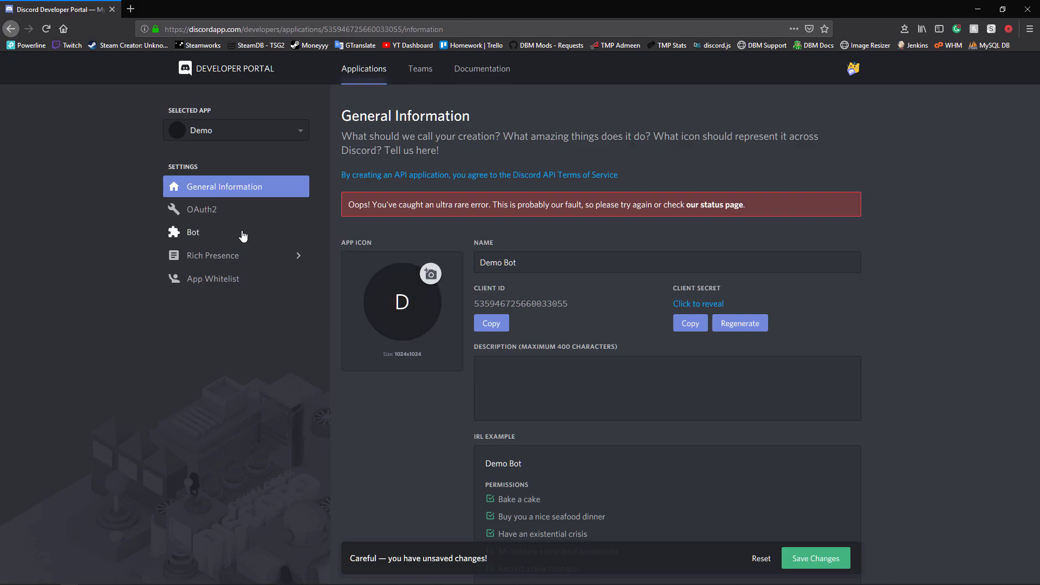
{"action": "left_click", "coordinate": [209, 233]}
{"action": "left_click", "coordinate": [763, 561]}
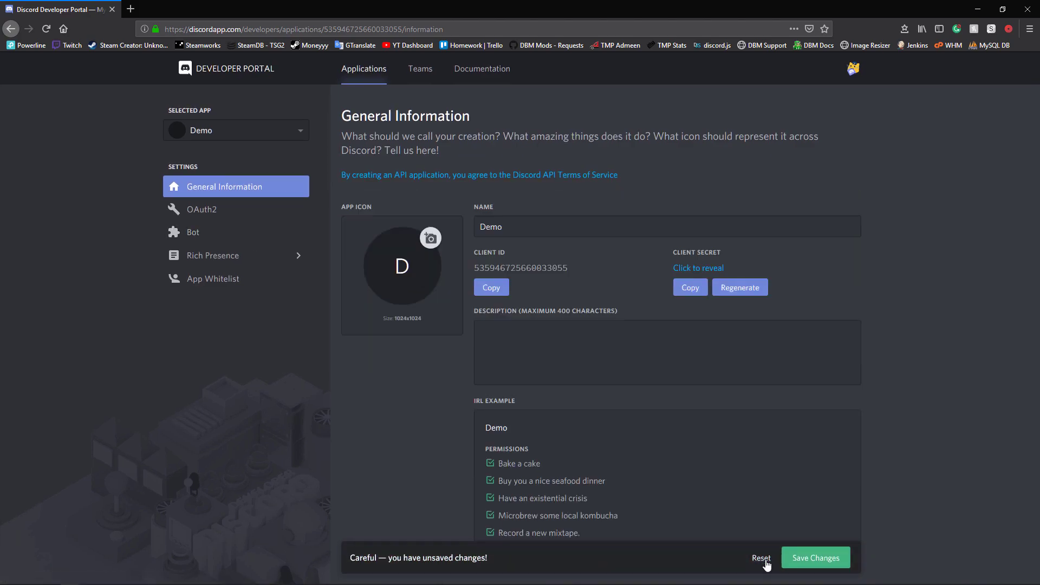
{"action": "left_click", "coordinate": [221, 234]}
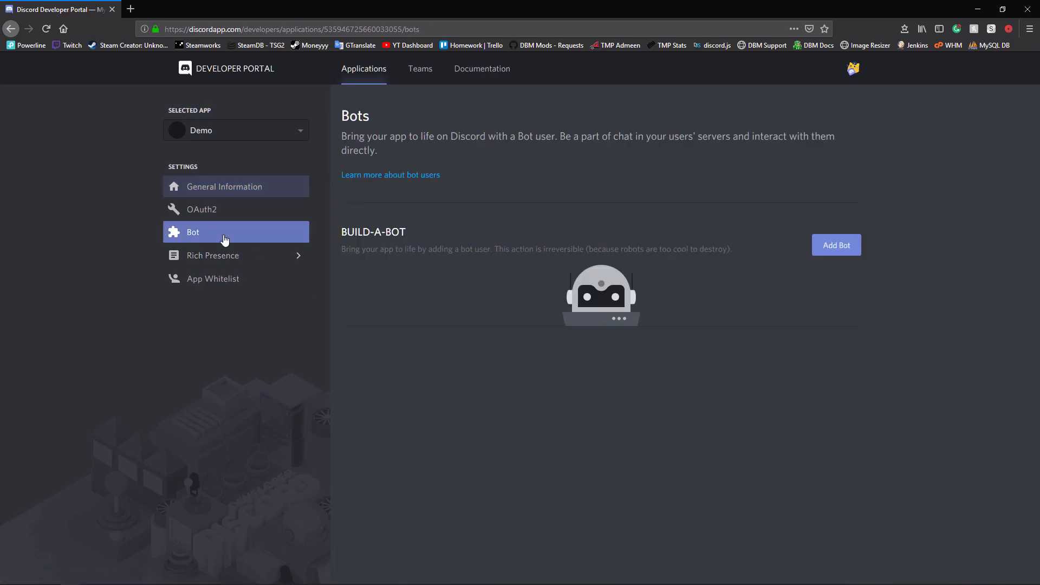
Add a bot user to the Demo application, confirming the irreversible-action warning.
{"action": "left_click", "coordinate": [837, 248]}
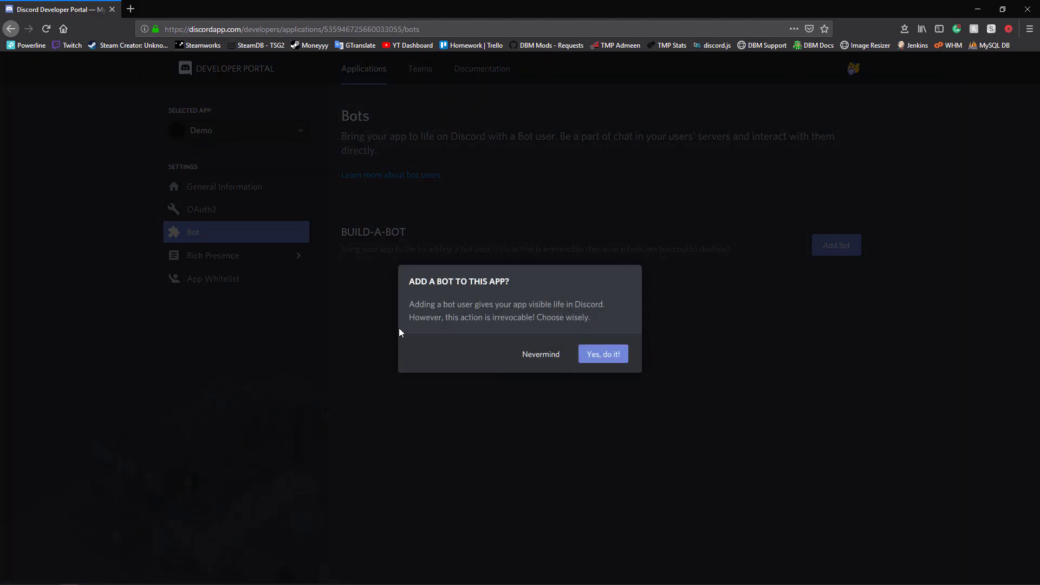
{"action": "left_click_drag", "start_coordinate": [409, 305], "coordinate": [607, 318]}
{"action": "left_click", "coordinate": [606, 329]}
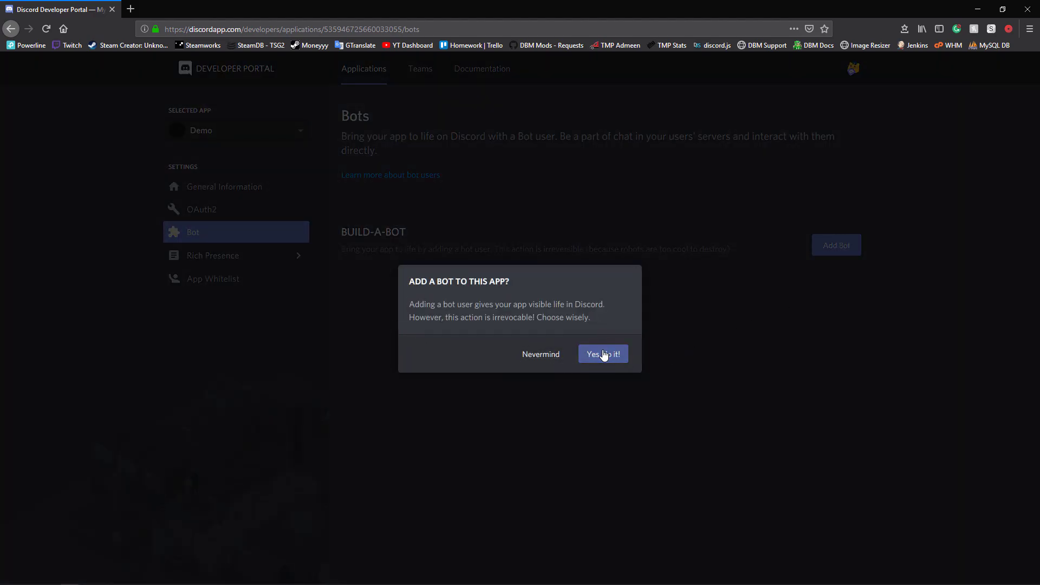
{"action": "left_click", "coordinate": [605, 356]}
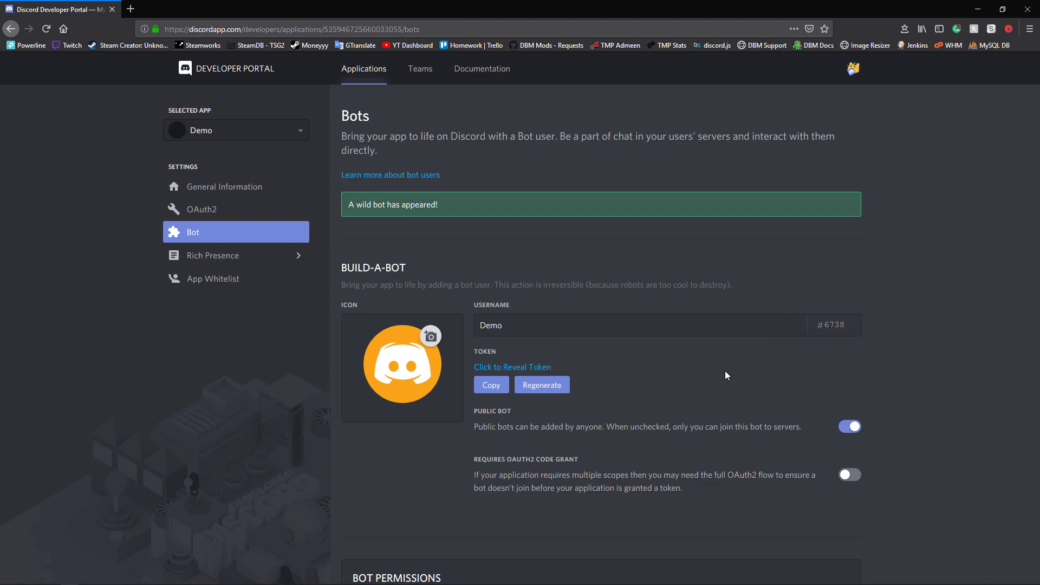
{"action": "scroll", "coordinate": [709, 355], "scroll_direction": "down", "scroll_amount": 3}
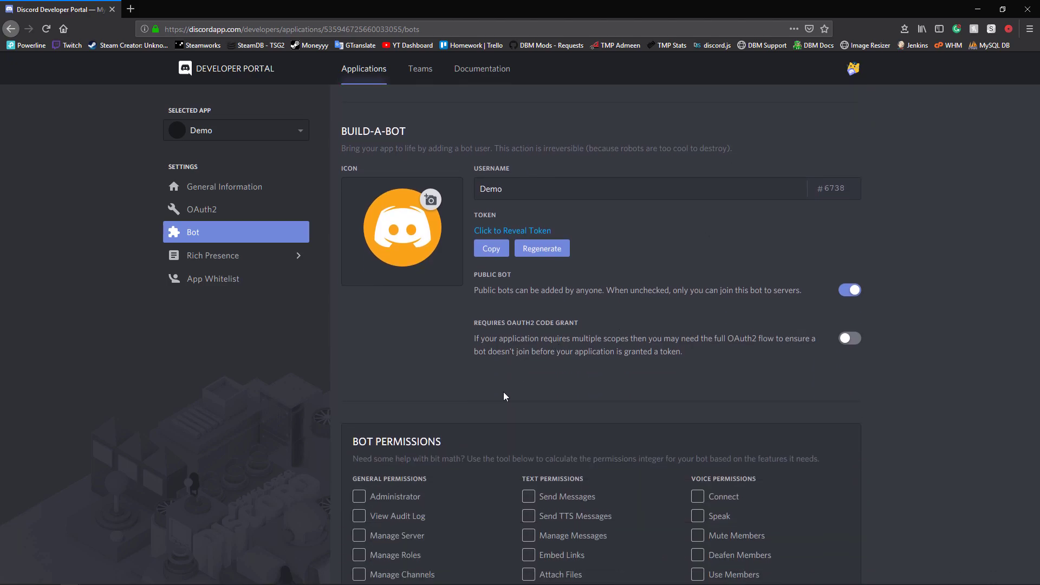
{"action": "scroll", "coordinate": [806, 382], "scroll_direction": "down", "scroll_amount": 5}
{"action": "scroll", "coordinate": [650, 354], "scroll_direction": "up", "scroll_amount": 4}
{"action": "scroll", "coordinate": [659, 406], "scroll_direction": "up", "scroll_amount": 4}
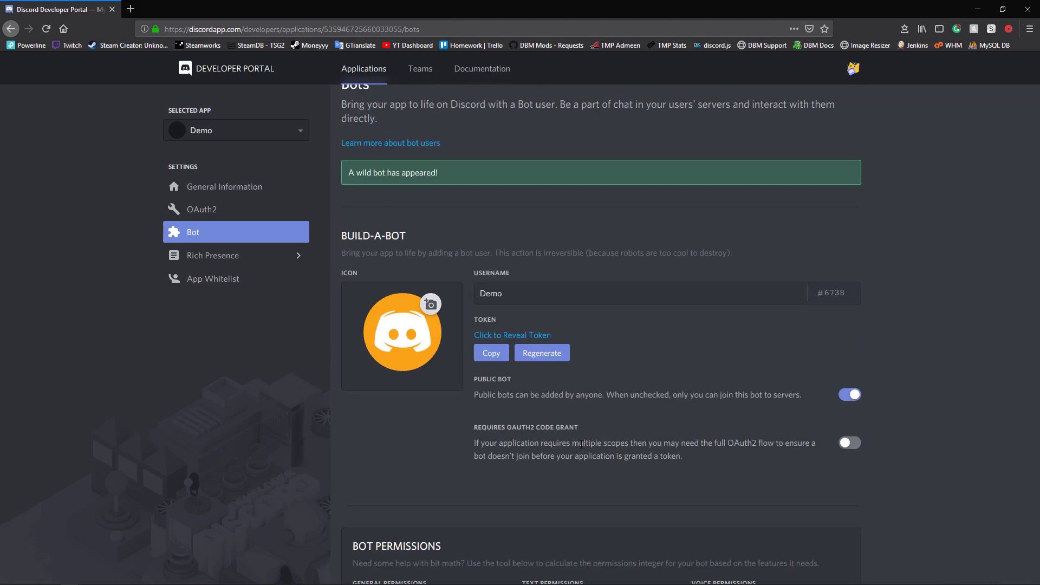
Copy the token of the new Demo#6738 bot.
{"action": "left_click_drag", "start_coordinate": [475, 394], "coordinate": [830, 403]}
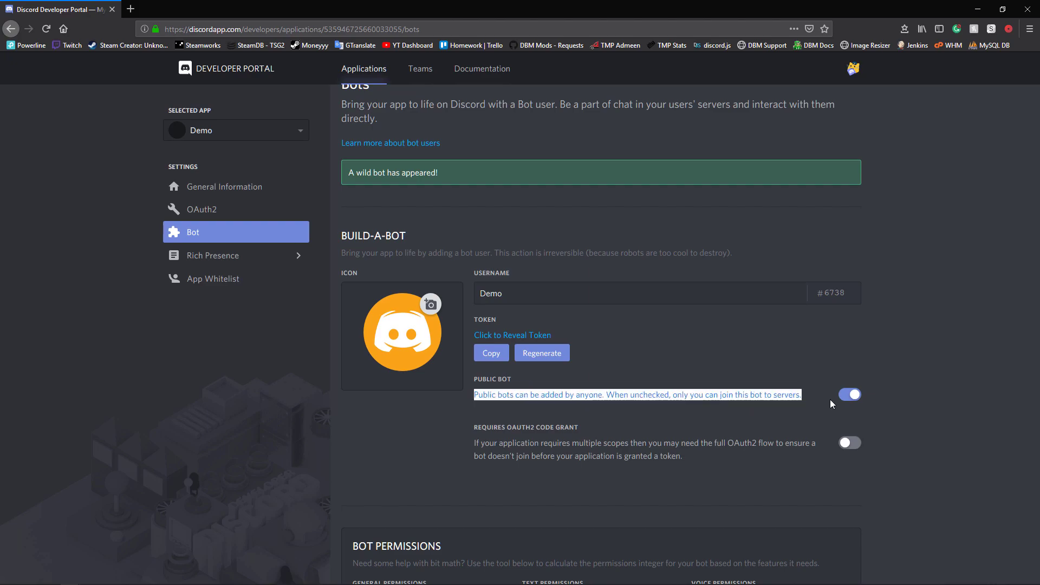
{"action": "left_click", "coordinate": [528, 441]}
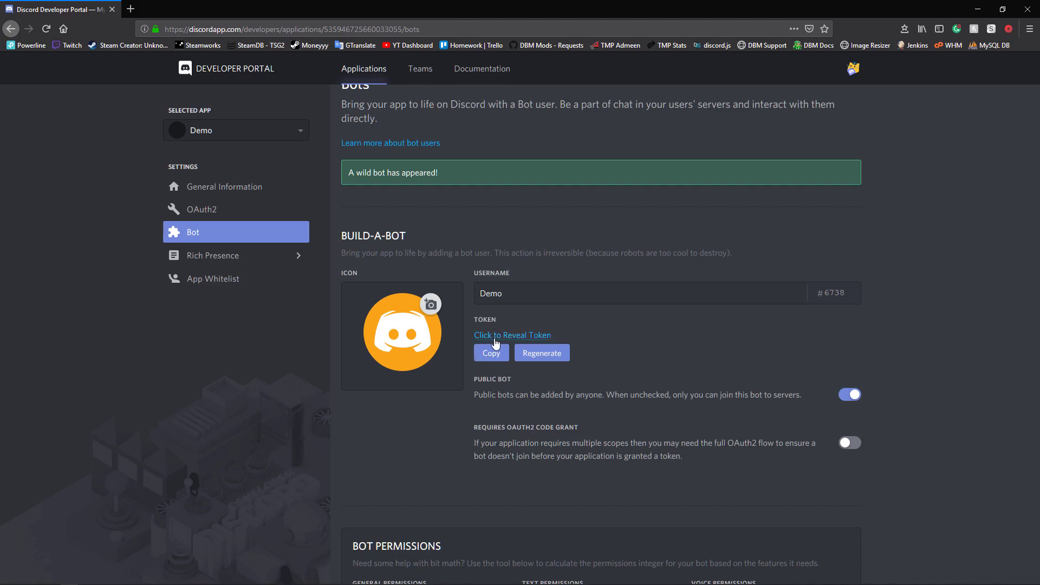
{"action": "left_click", "coordinate": [490, 356]}
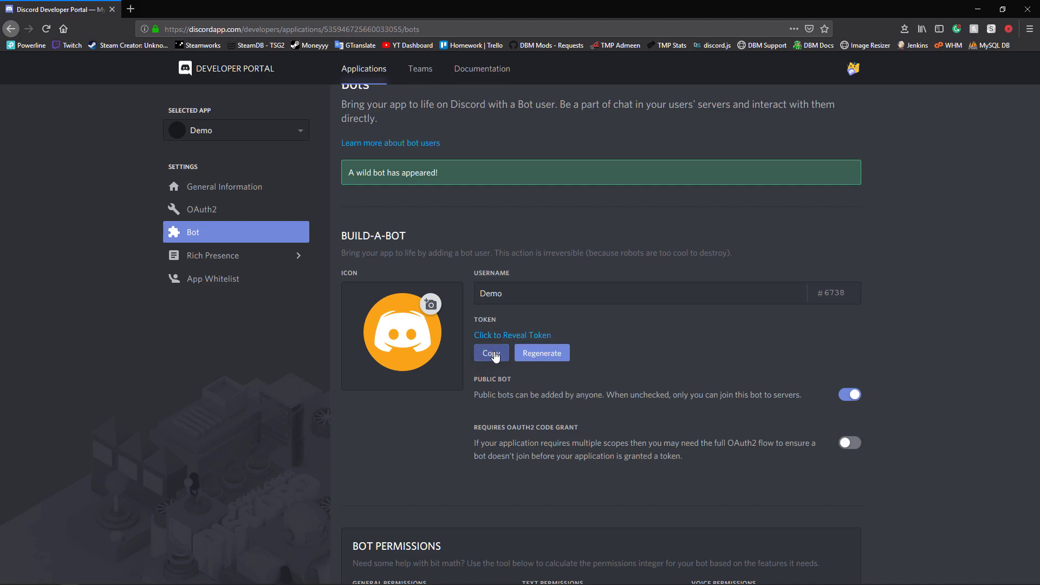
{"action": "left_click", "coordinate": [494, 356]}
{"action": "mouse_move", "coordinate": [189, 578]}
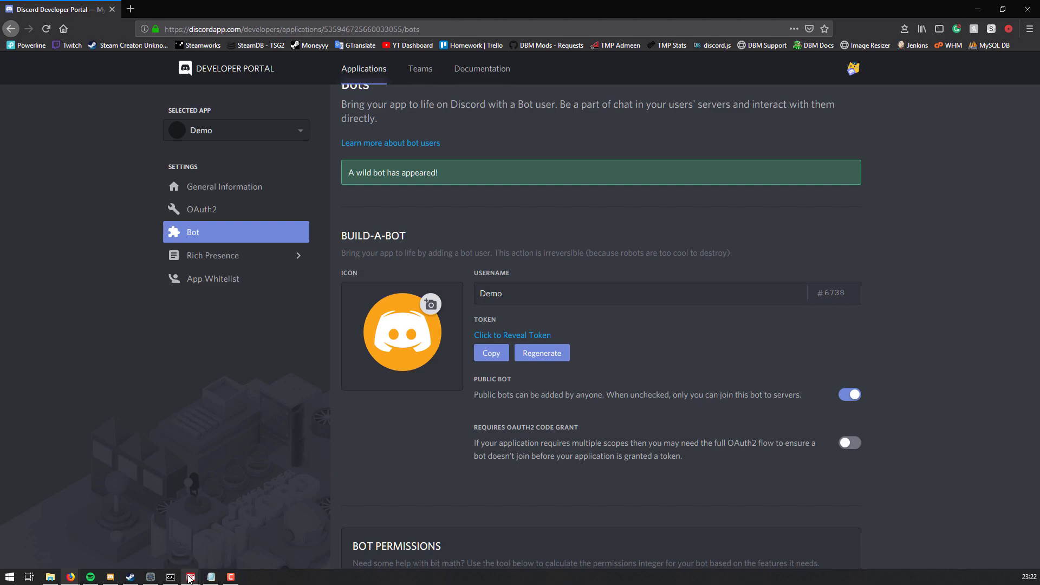
Paste the Demo bot token into Discord Bot Maker's Bot Token field.
{"action": "left_click", "coordinate": [191, 577]}
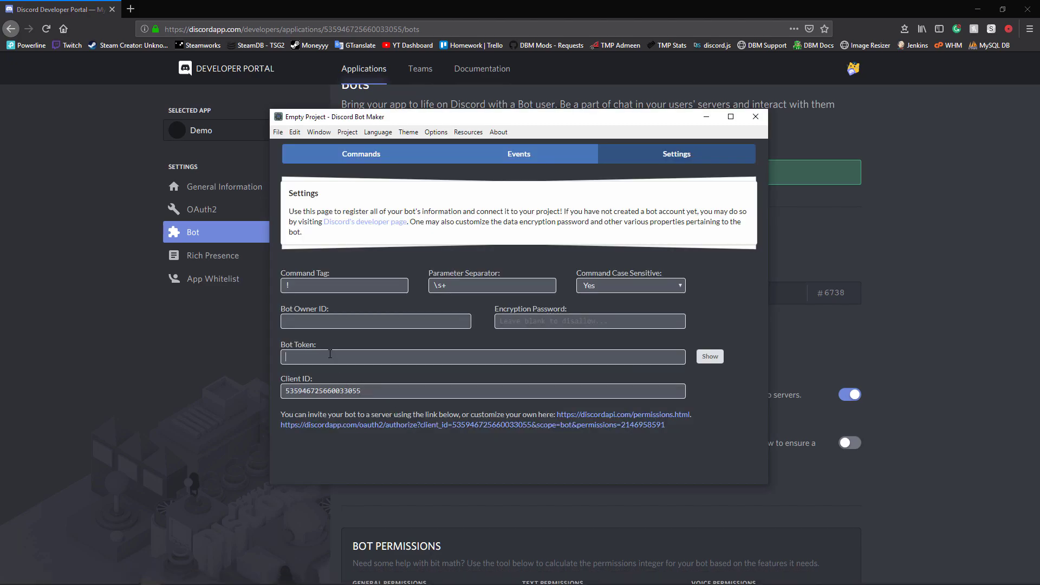
{"action": "left_click", "coordinate": [329, 355]}
{"action": "key", "text": "ctrl+v"}
{"action": "left_click", "coordinate": [184, 431]}
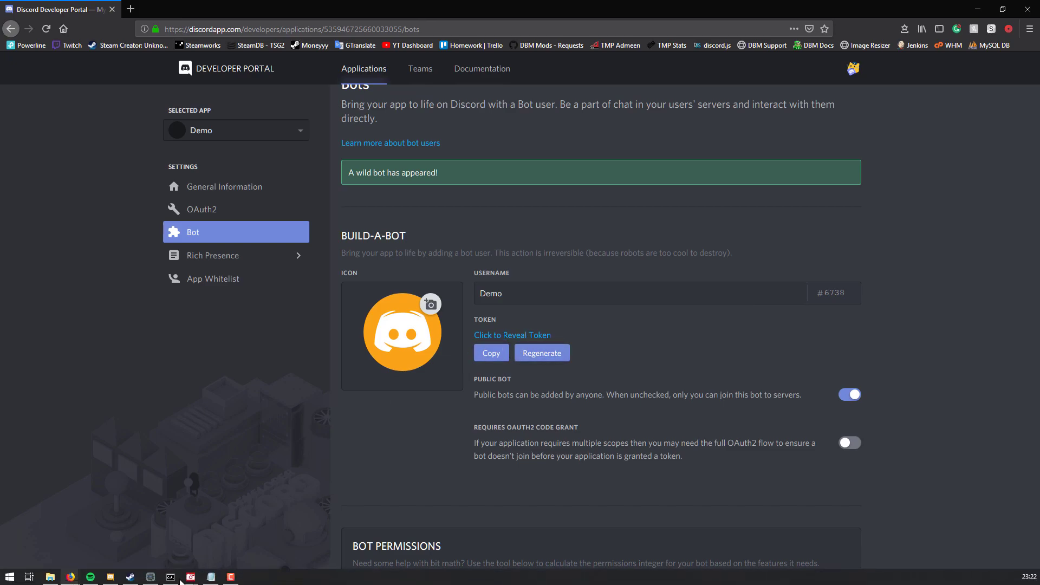
{"action": "left_click", "coordinate": [150, 578]}
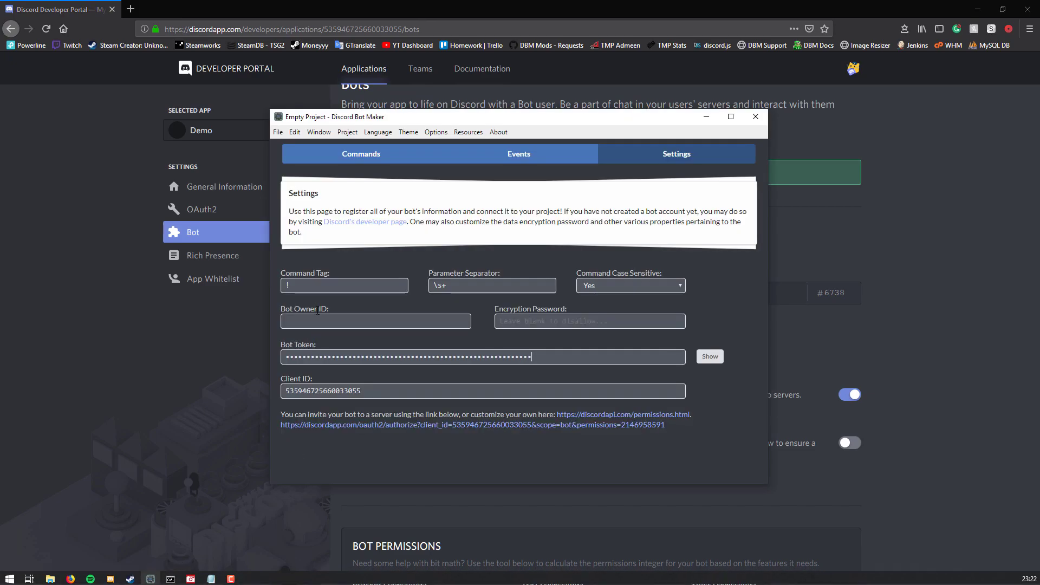
{"action": "left_click", "coordinate": [168, 332]}
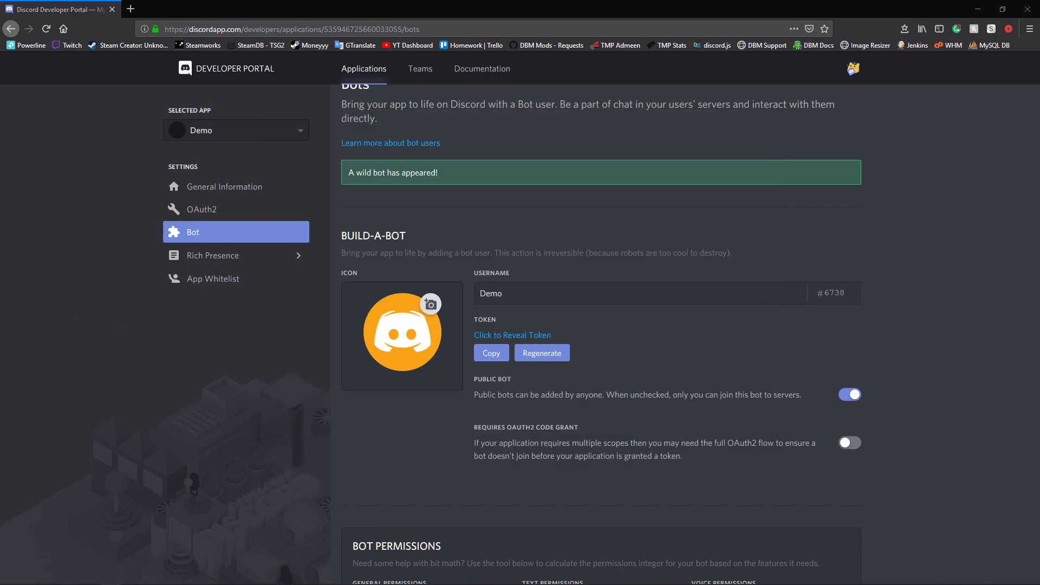
{"action": "key", "text": "alt+Tab"}
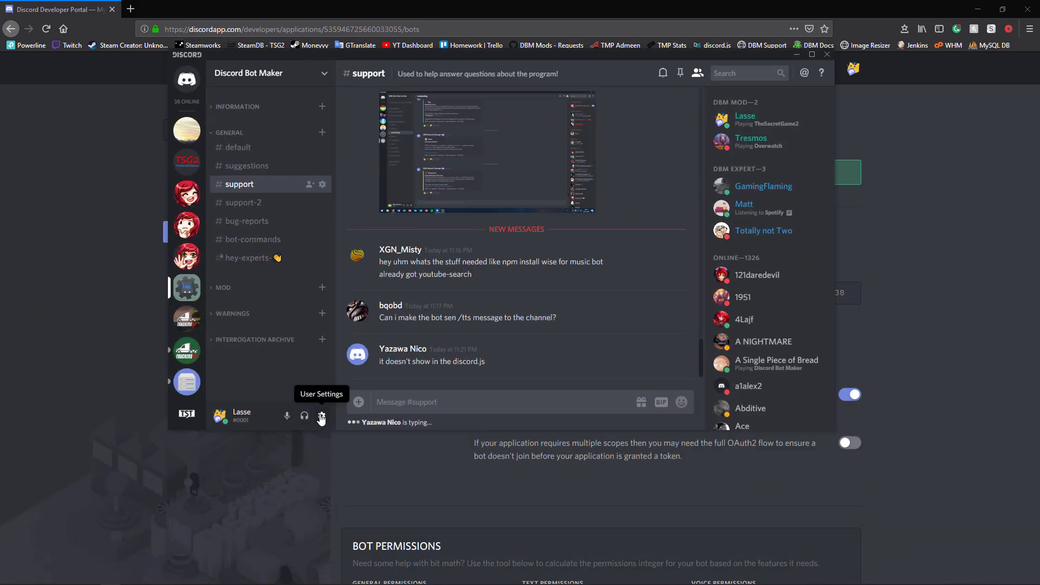
Confirm Developer Mode is enabled in Discord's Appearance settings.
{"action": "left_click", "coordinate": [322, 416]}
{"action": "scroll", "coordinate": [274, 350], "scroll_direction": "down", "scroll_amount": 1}
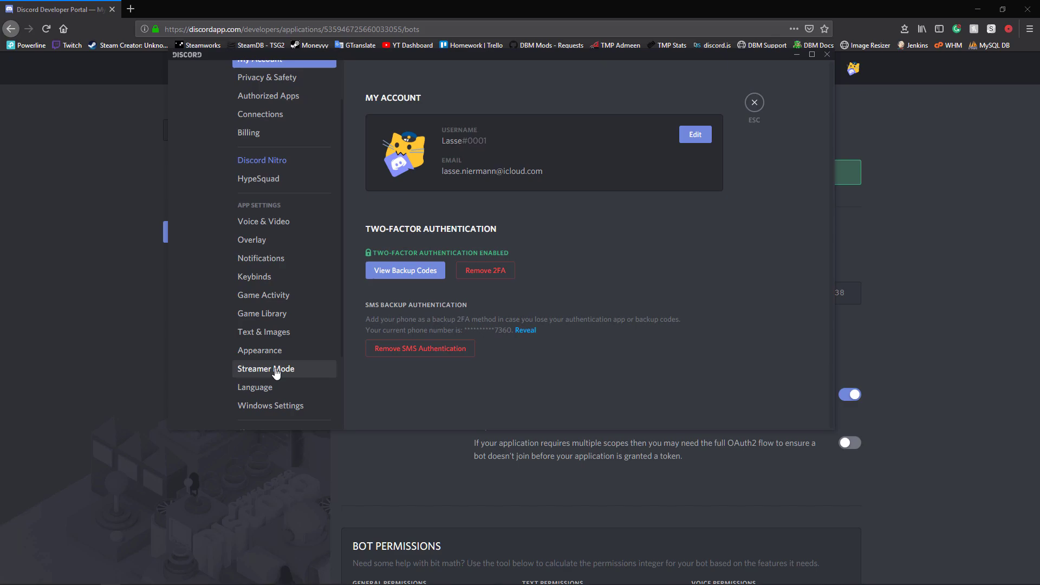
{"action": "left_click", "coordinate": [273, 351]}
{"action": "scroll", "coordinate": [801, 293], "scroll_direction": "down", "scroll_amount": 10}
{"action": "scroll", "coordinate": [682, 174], "scroll_direction": "down", "scroll_amount": 1}
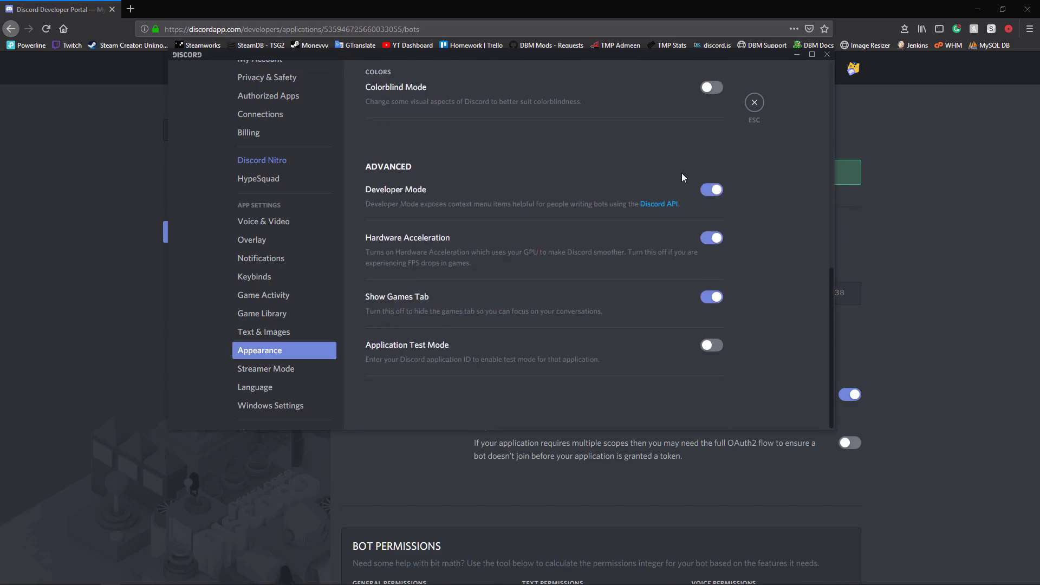
{"action": "left_click", "coordinate": [753, 104]}
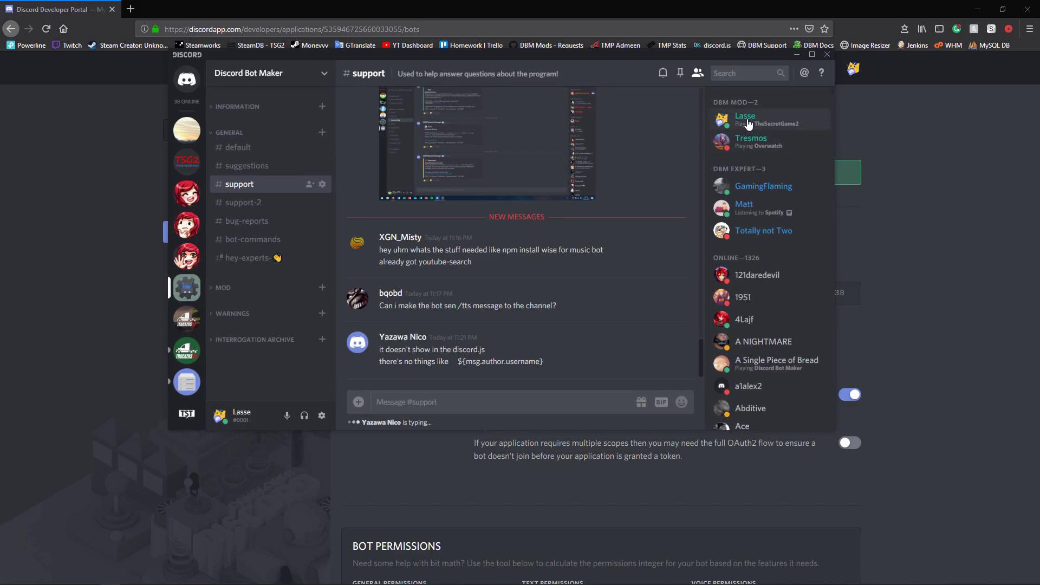
Copy your own Discord user ID from your member-list entry.
{"action": "right_click", "coordinate": [748, 125]}
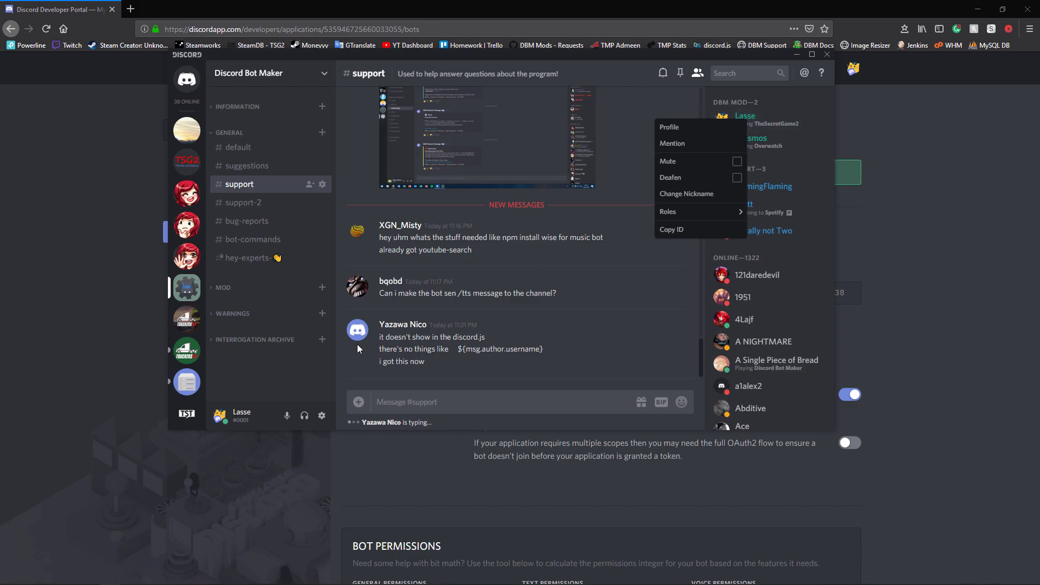
{"action": "right_click", "coordinate": [359, 259]}
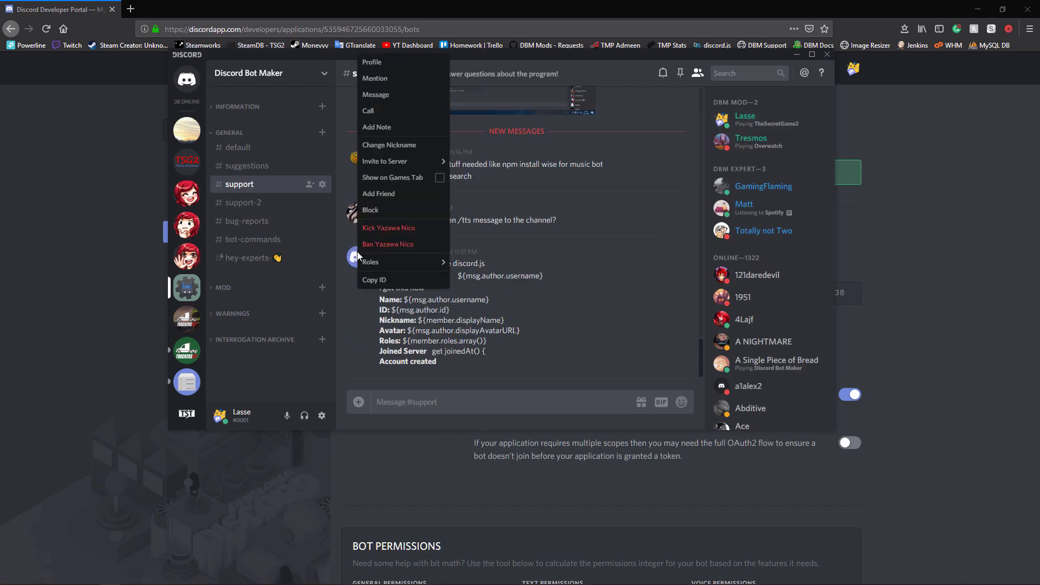
{"action": "right_click", "coordinate": [738, 123]}
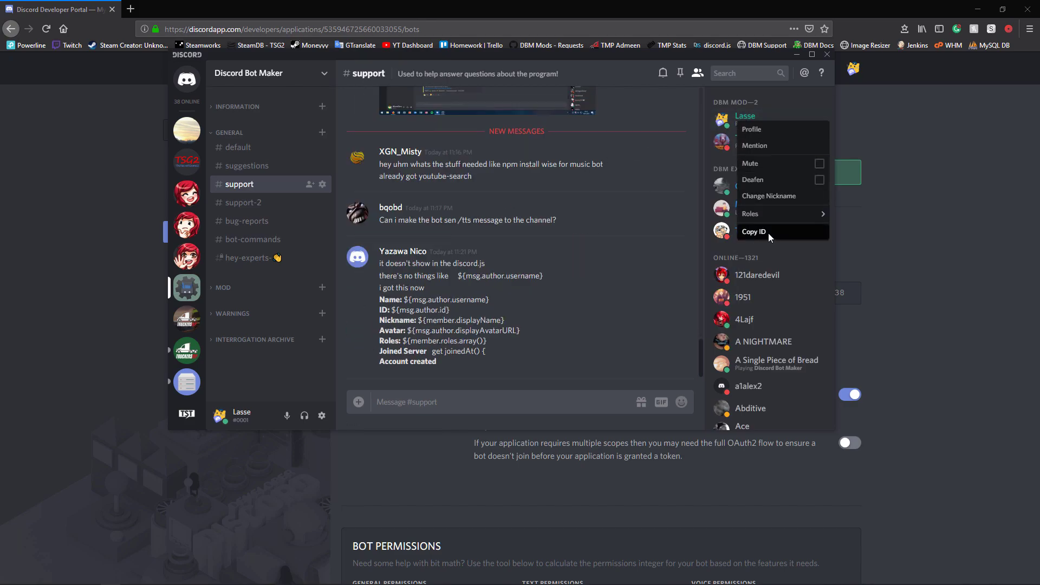
{"action": "left_click", "coordinate": [768, 233]}
{"action": "left_click", "coordinate": [899, 222]}
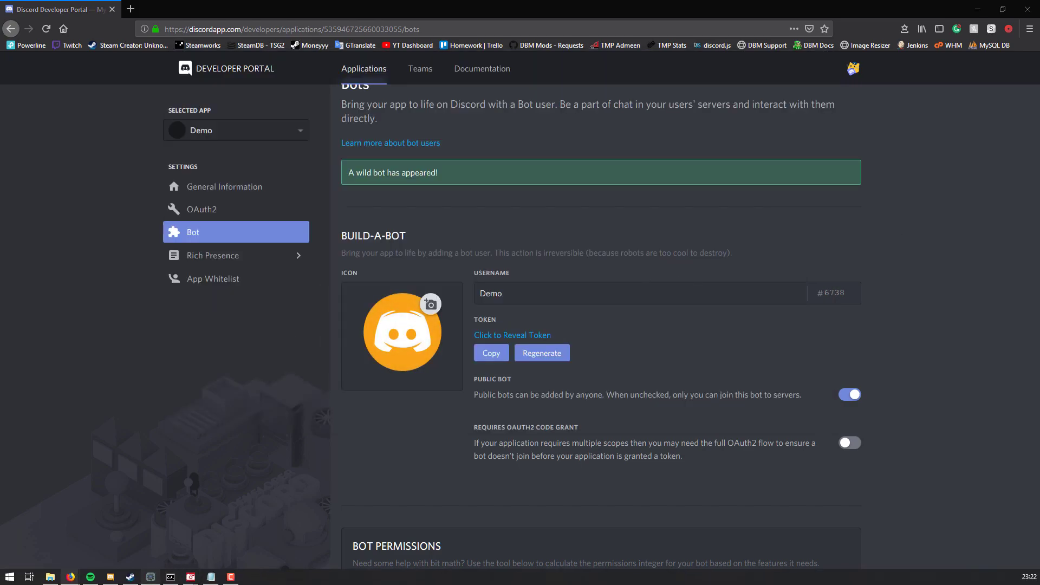
{"action": "left_click", "coordinate": [150, 577]}
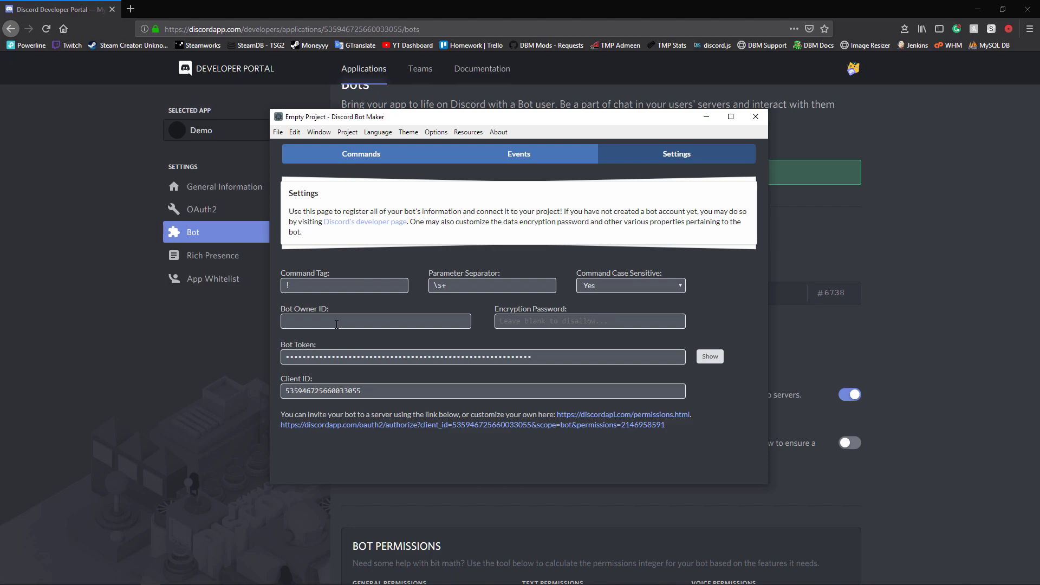
{"action": "left_click", "coordinate": [315, 327]}
{"action": "key", "text": "ctrl+v"}
{"action": "left_click", "coordinate": [309, 285]}
{"action": "left_click", "coordinate": [431, 288]}
Enter '!help !HELP !HeLP' in a new Firefox tab's address bar, then briefly check Bot Maker.
{"action": "left_click", "coordinate": [445, 6]}
{"action": "left_click", "coordinate": [130, 8]}
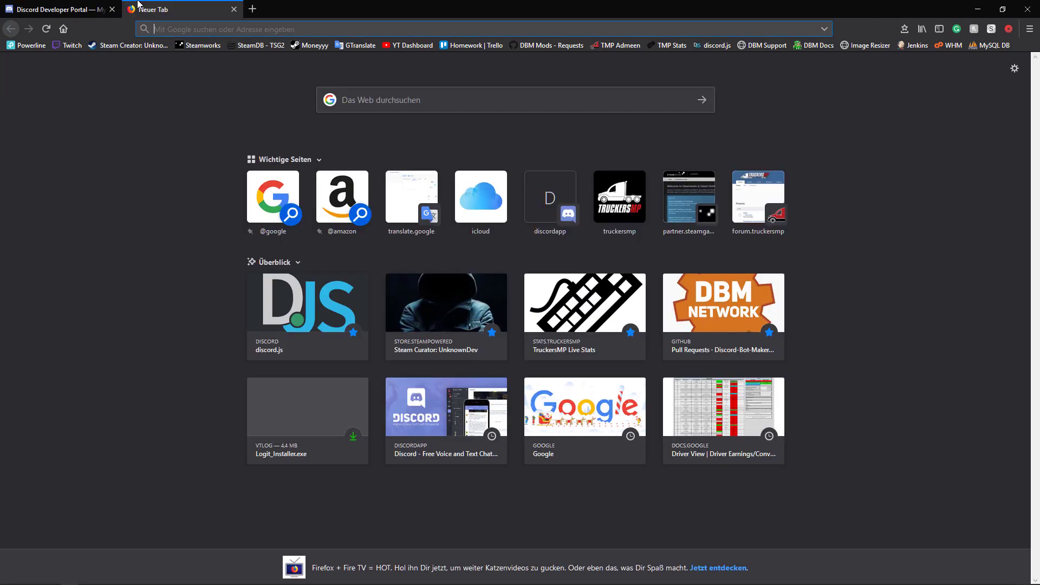
{"action": "type", "text": "!help !"}
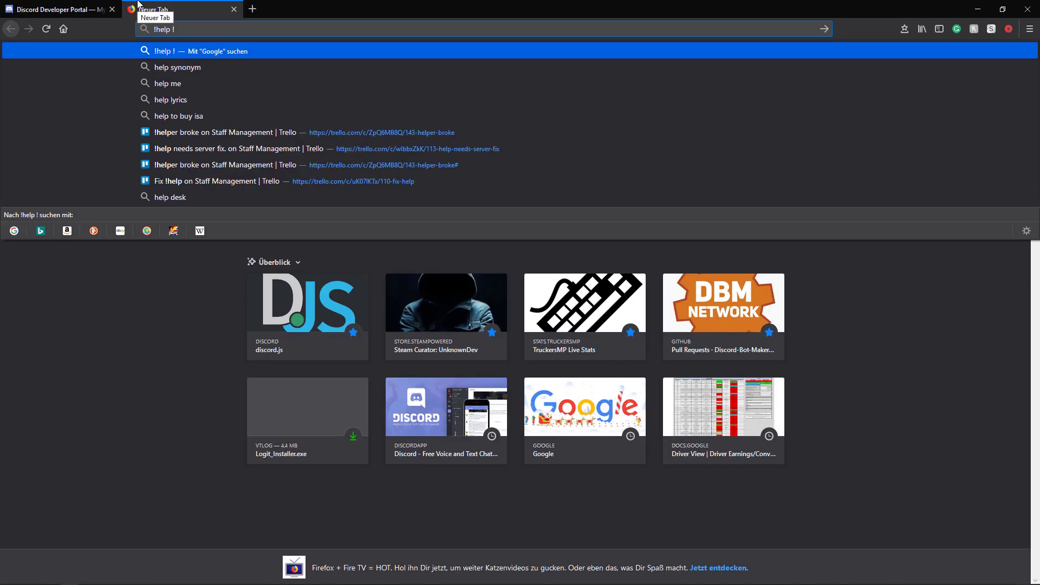
{"action": "type", "text": "HELP !"}
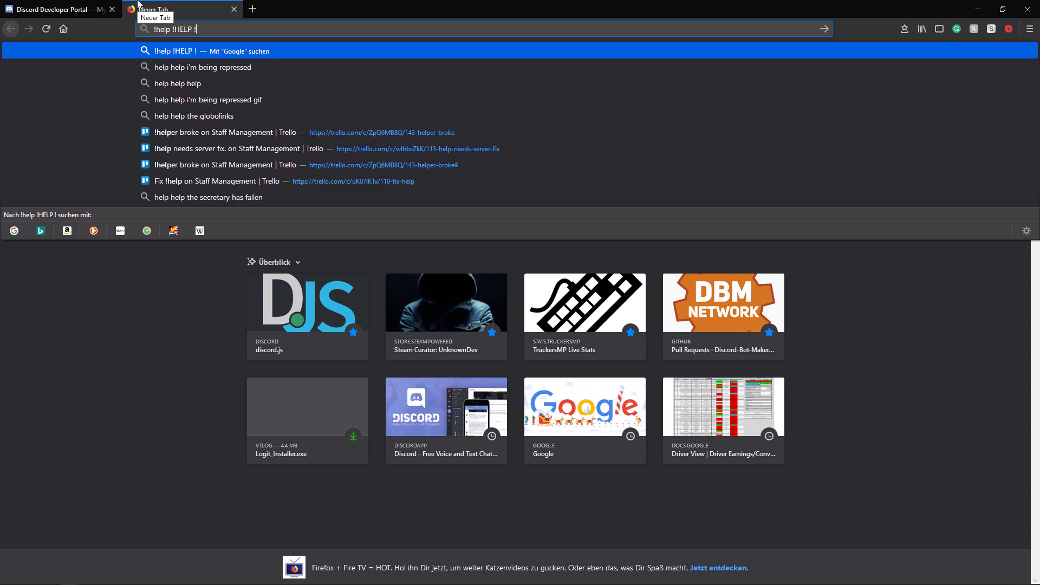
{"action": "type", "text": "HeLP"}
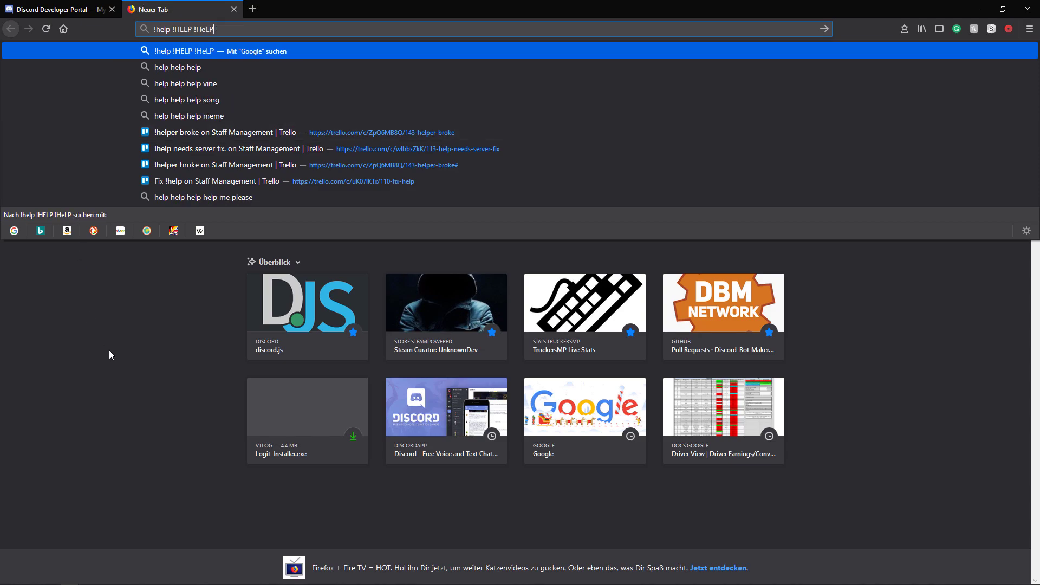
{"action": "left_click", "coordinate": [114, 355]}
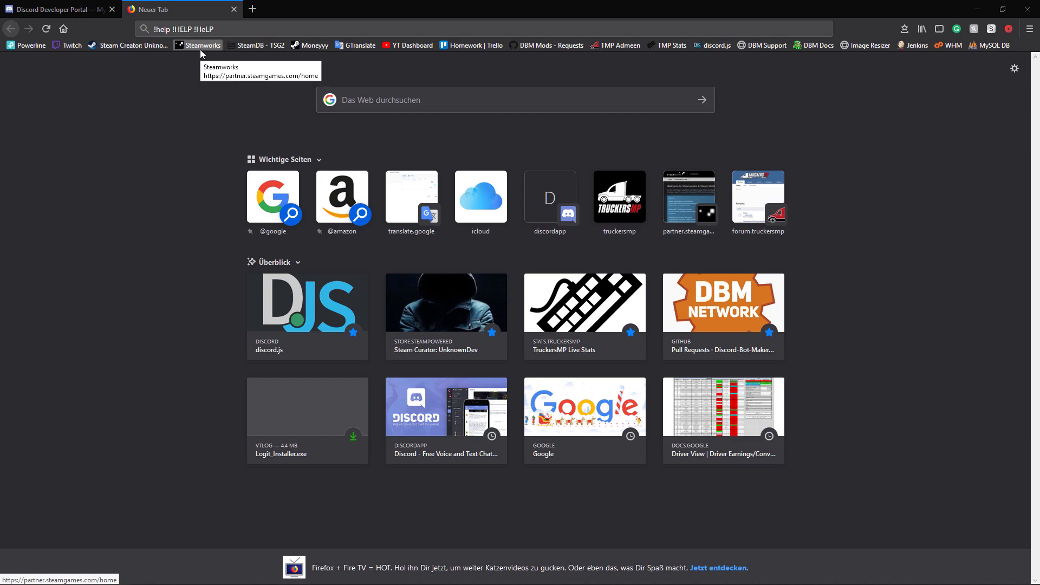
{"action": "key", "text": "alt+Tab"}
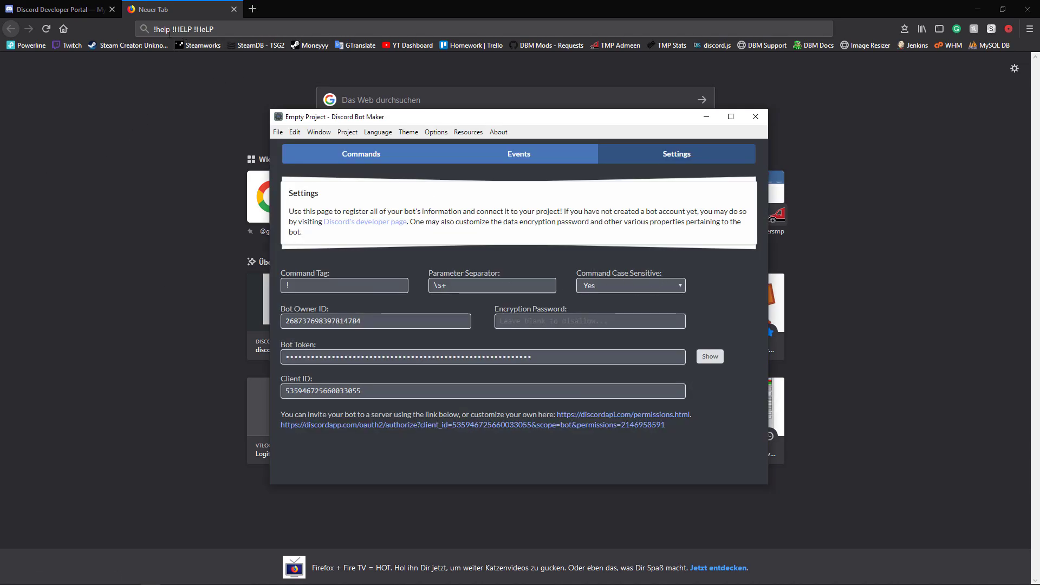
{"action": "key", "text": "alt+Tab"}
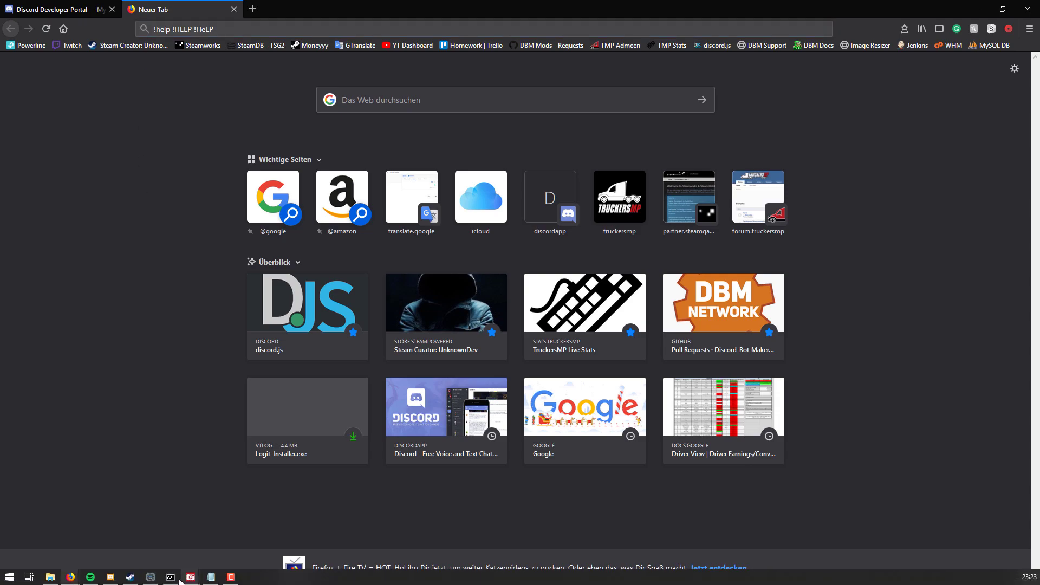
Return to Bot Maker Settings and open the Select a server list for the Demo bot.
{"action": "left_click", "coordinate": [189, 578]}
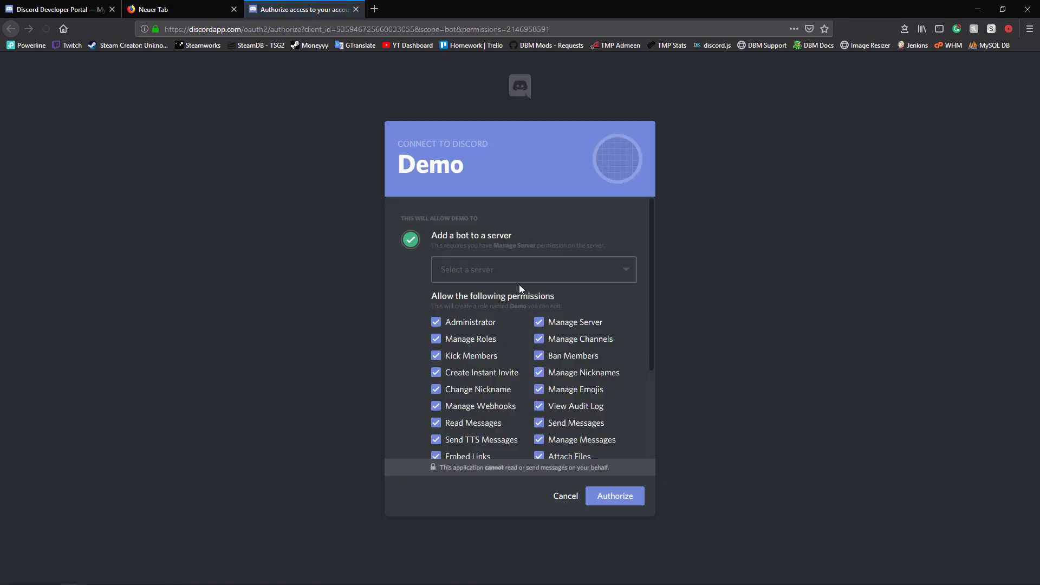
{"action": "left_click", "coordinate": [508, 272]}
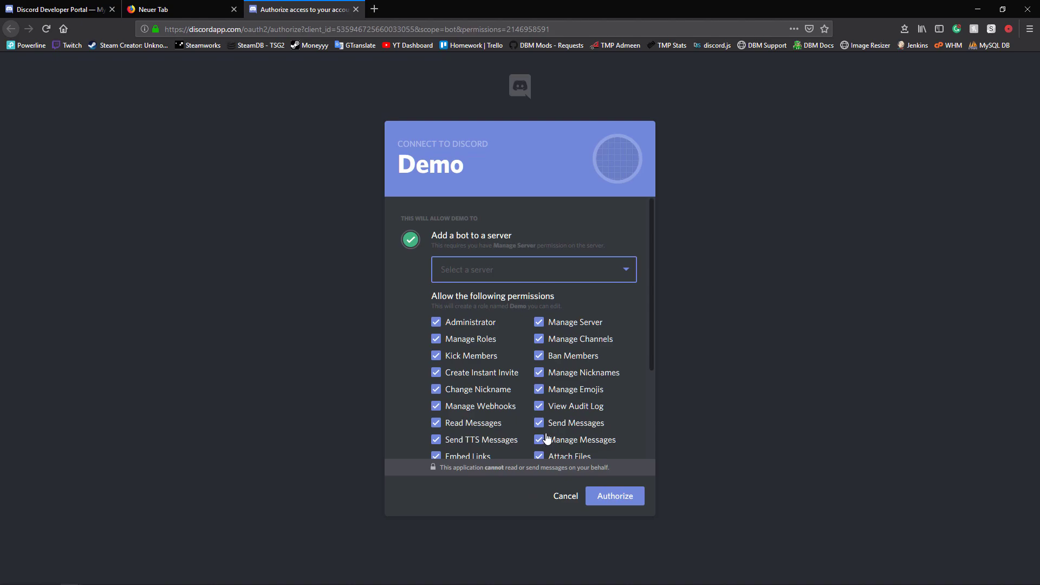
{"action": "scroll", "coordinate": [545, 436], "scroll_direction": "down", "scroll_amount": 3}
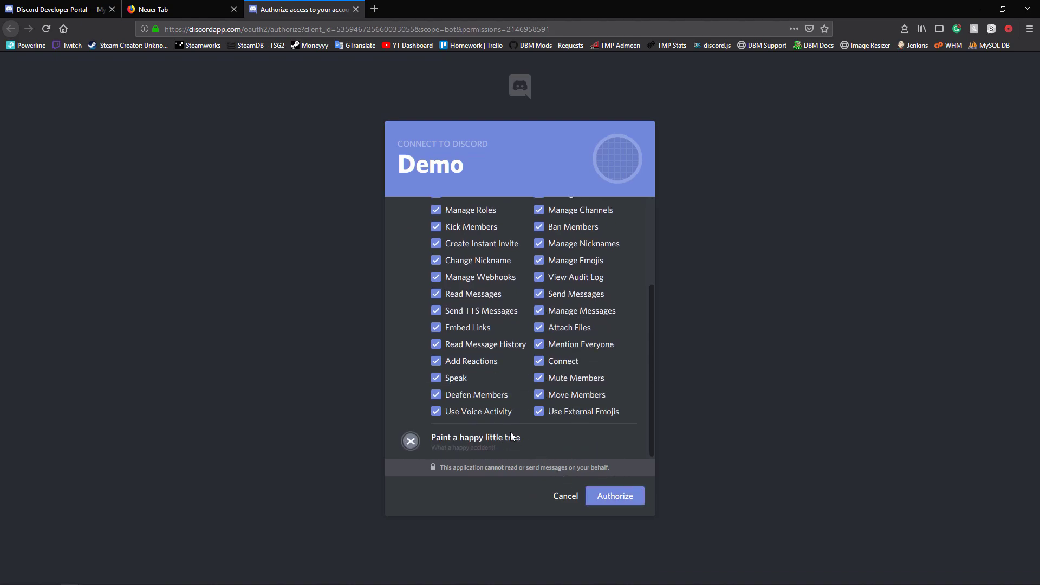